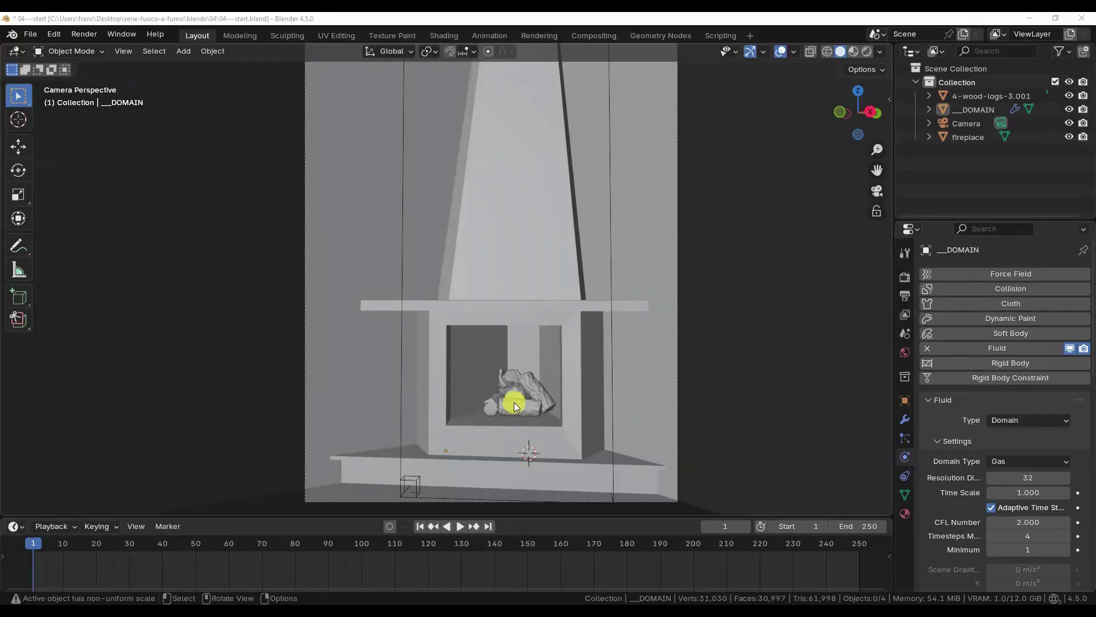
Examine the wood logs, the fireplace and the fluid domain with its gas settings, and return to the camera view
{"action": "left_click", "coordinate": [514, 403]}
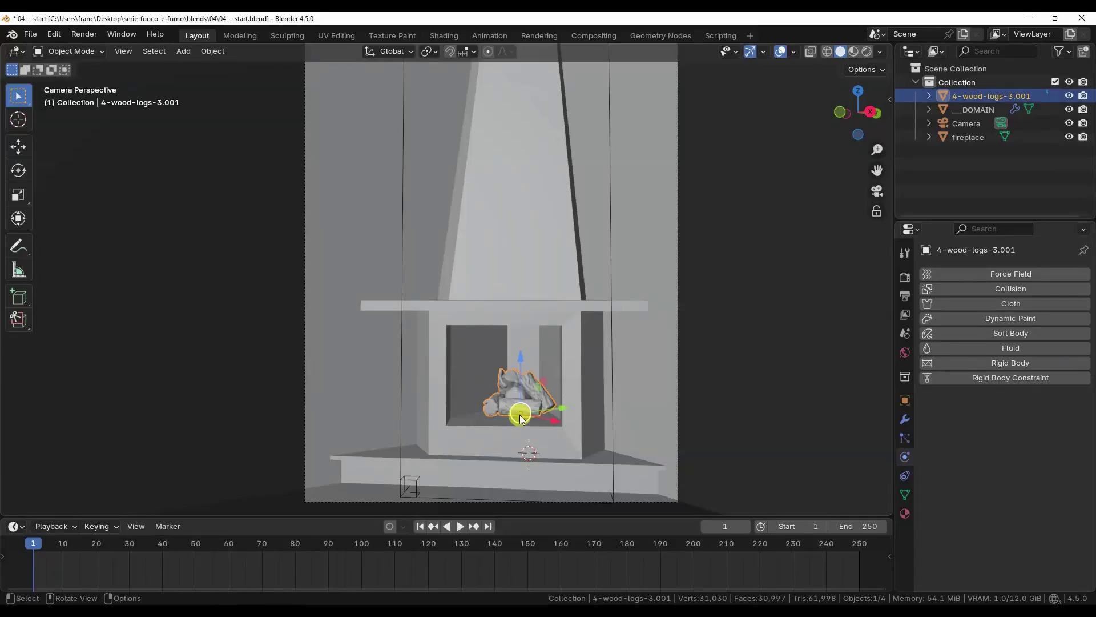
{"action": "left_click", "coordinate": [588, 430]}
{"action": "middle_click_drag", "start_coordinate": [588, 430], "coordinate": [482, 289]}
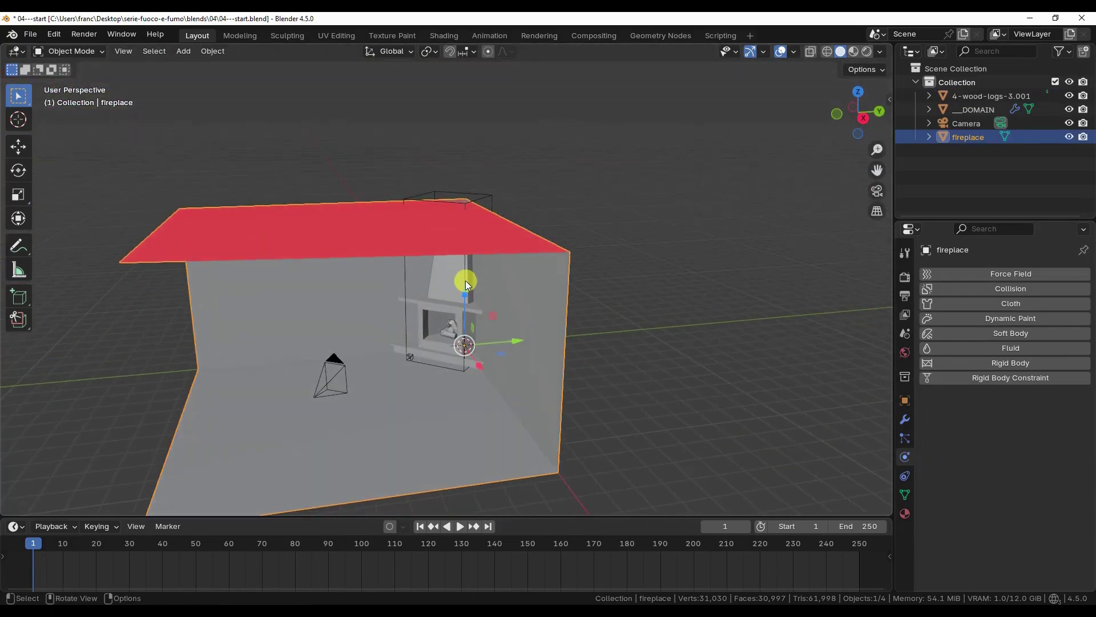
{"action": "left_click", "coordinate": [464, 280]}
{"action": "left_click_drag", "start_coordinate": [1044, 218], "coordinate": [1045, 197]}
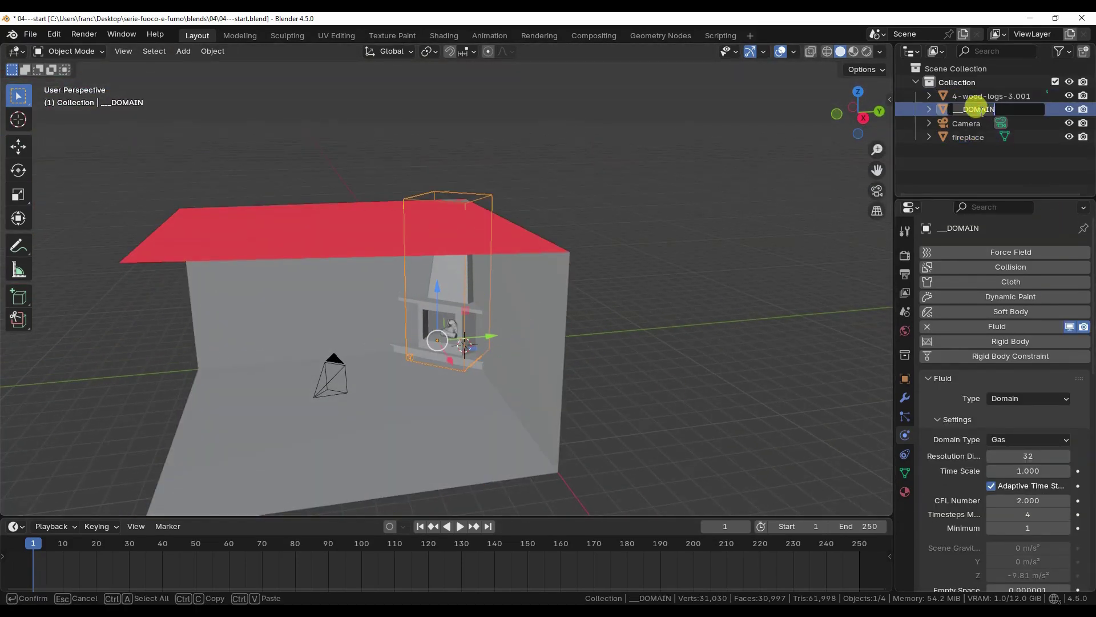
{"action": "scroll", "coordinate": [1044, 398], "scroll_direction": "down", "scroll_amount": 6}
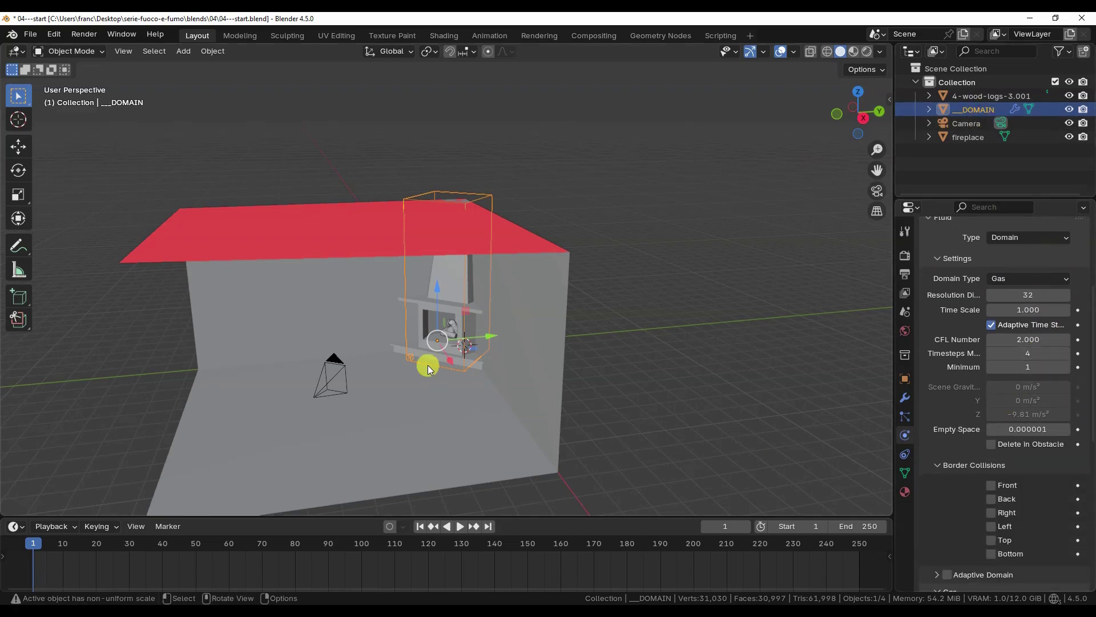
{"action": "key", "text": "KP_0"}
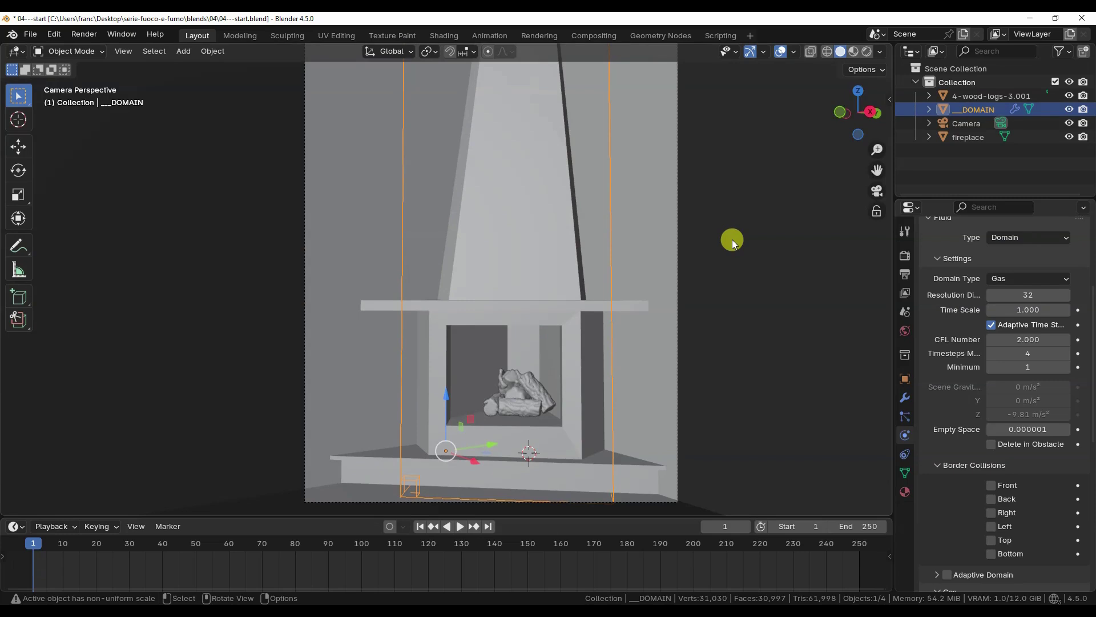
Enable the Screencast Keys display for the viewport
{"action": "key", "text": "n"}
{"action": "left_click", "coordinate": [884, 207]}
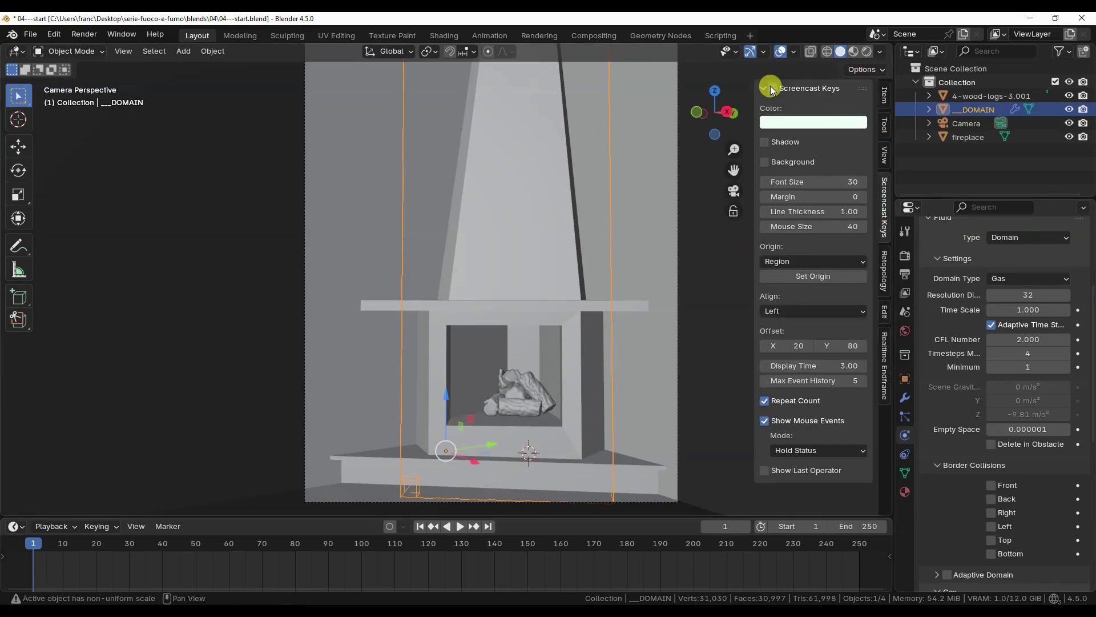
{"action": "key", "text": "n"}
Add Fluid physics to the wood logs in the fireplace and set the fluid type to Flow
{"action": "middle_click_drag", "start_coordinate": [636, 228], "coordinate": [472, 318]}
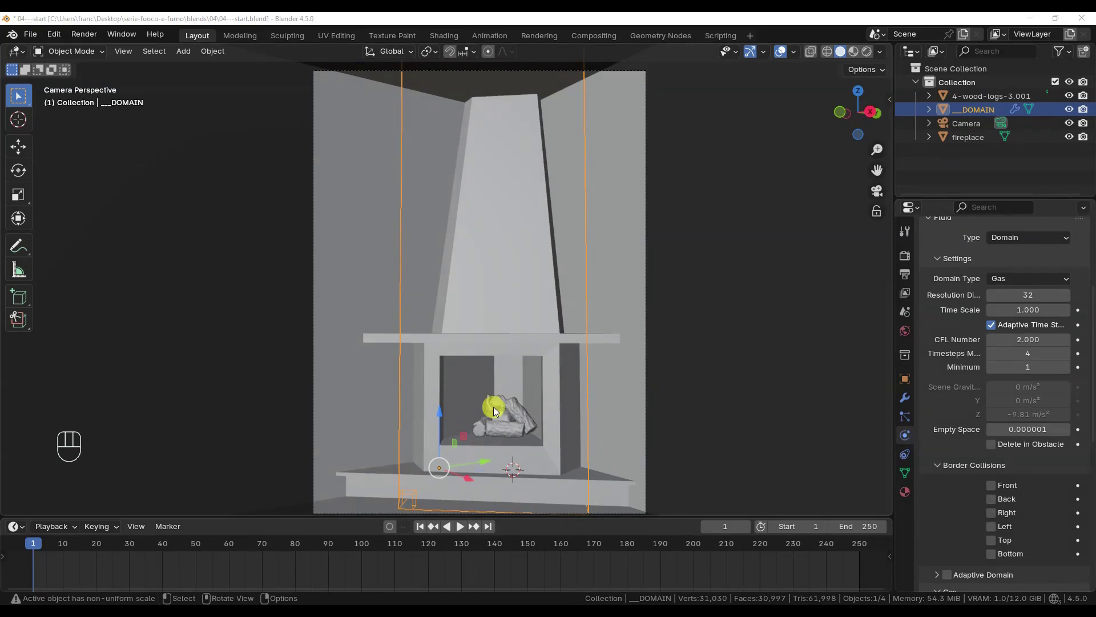
{"action": "left_click", "coordinate": [523, 417]}
{"action": "middle_click_drag", "start_coordinate": [639, 384], "coordinate": [645, 330], "text": "shift"}
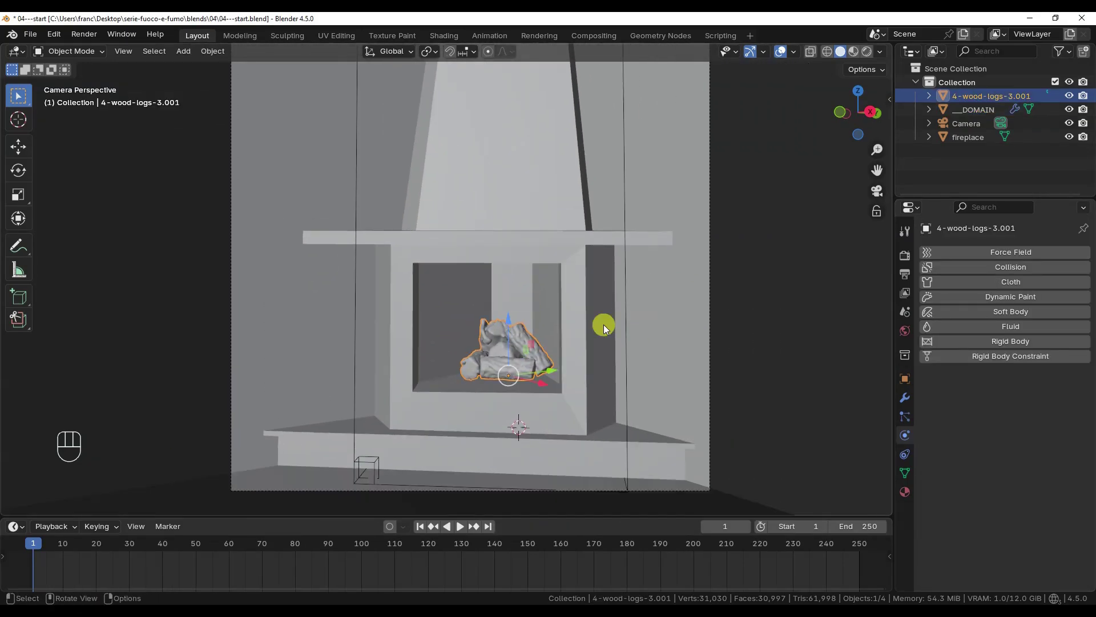
{"action": "left_click", "coordinate": [975, 328]}
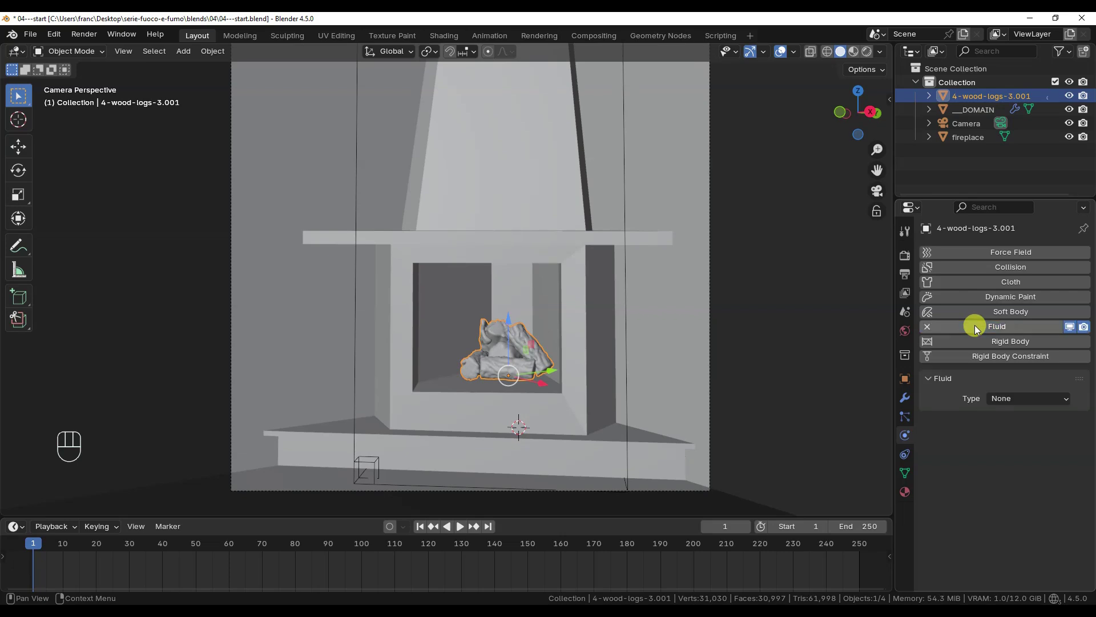
{"action": "left_click", "coordinate": [1033, 398]}
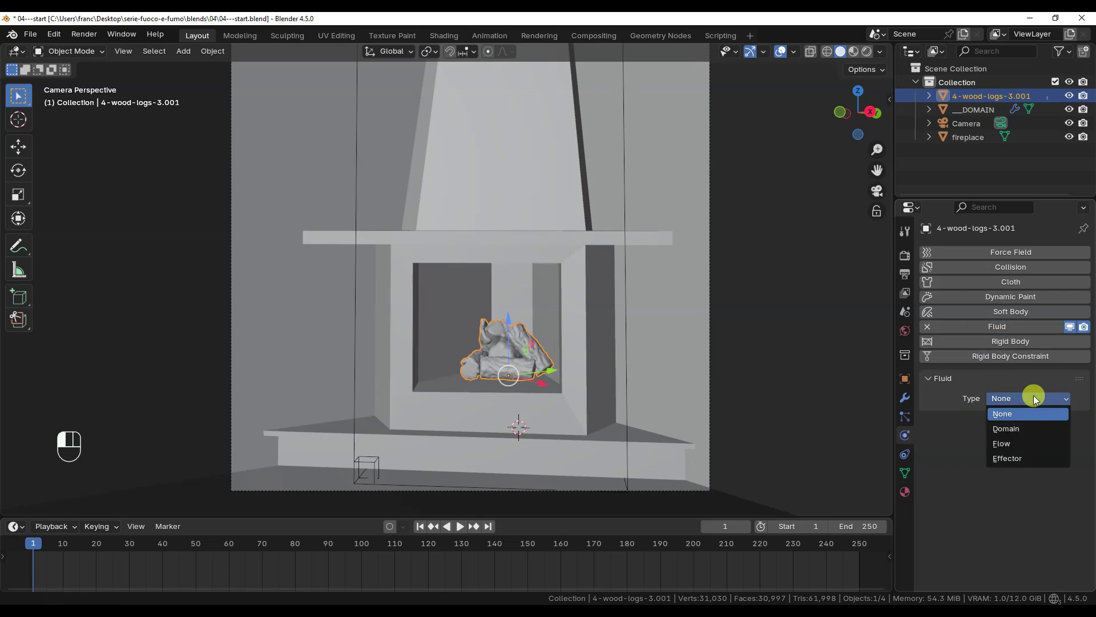
{"action": "left_click", "coordinate": [1045, 443]}
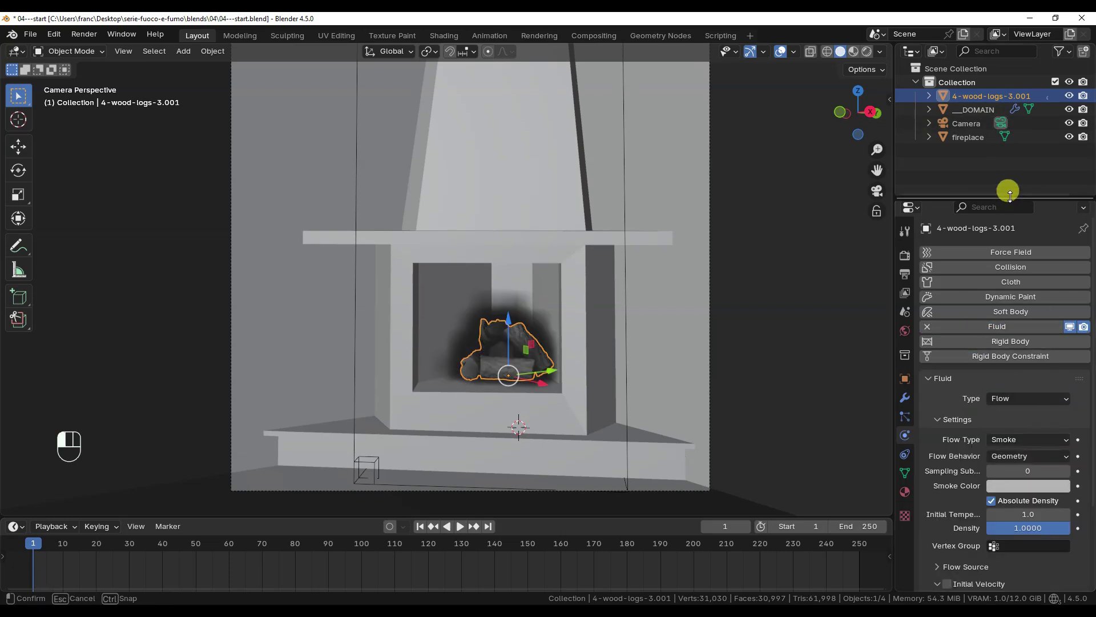
Set the logs' Flow Type to Fire + Smoke
{"action": "left_click_drag", "start_coordinate": [1003, 197], "coordinate": [1003, 175]}
{"action": "left_click", "coordinate": [1058, 420]}
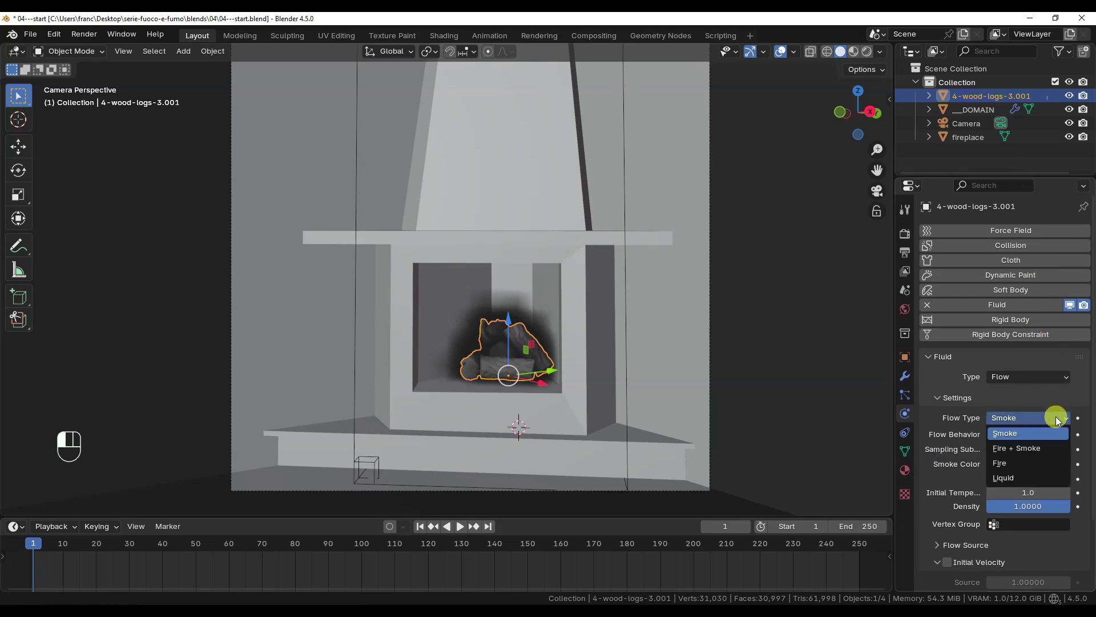
{"action": "left_click", "coordinate": [1060, 449]}
{"action": "left_click_drag", "start_coordinate": [1040, 178], "coordinate": [1040, 160]}
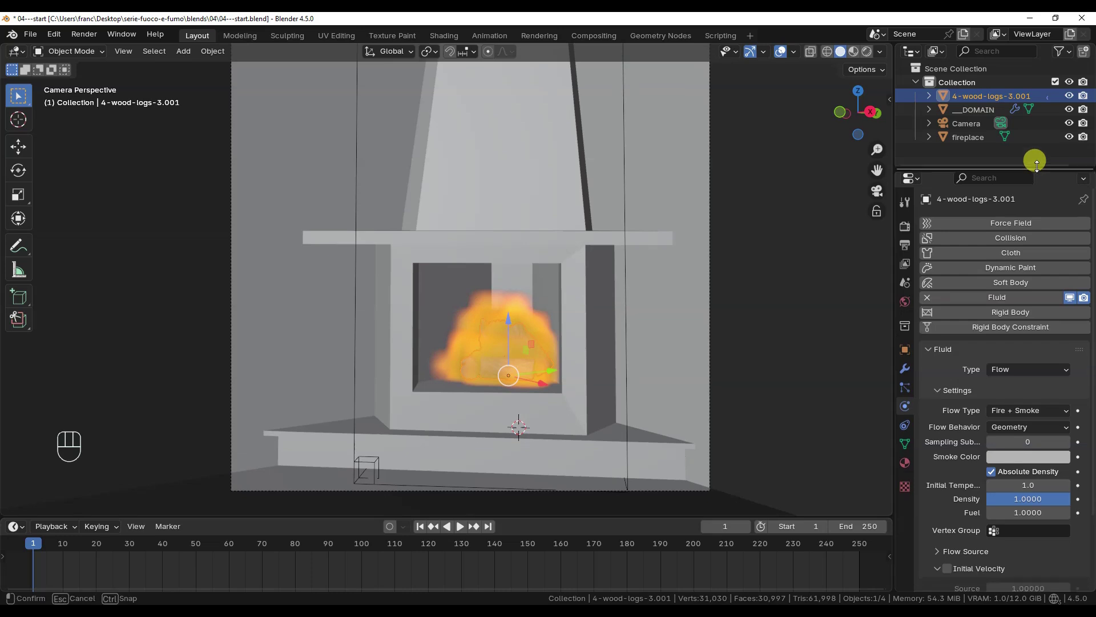
Expand the logs' Flow Source settings and examine the flow, emission and initial velocity options
{"action": "scroll", "coordinate": [1052, 244], "scroll_direction": "down", "scroll_amount": 2}
{"action": "scroll", "coordinate": [1056, 264], "scroll_direction": "down", "scroll_amount": 2}
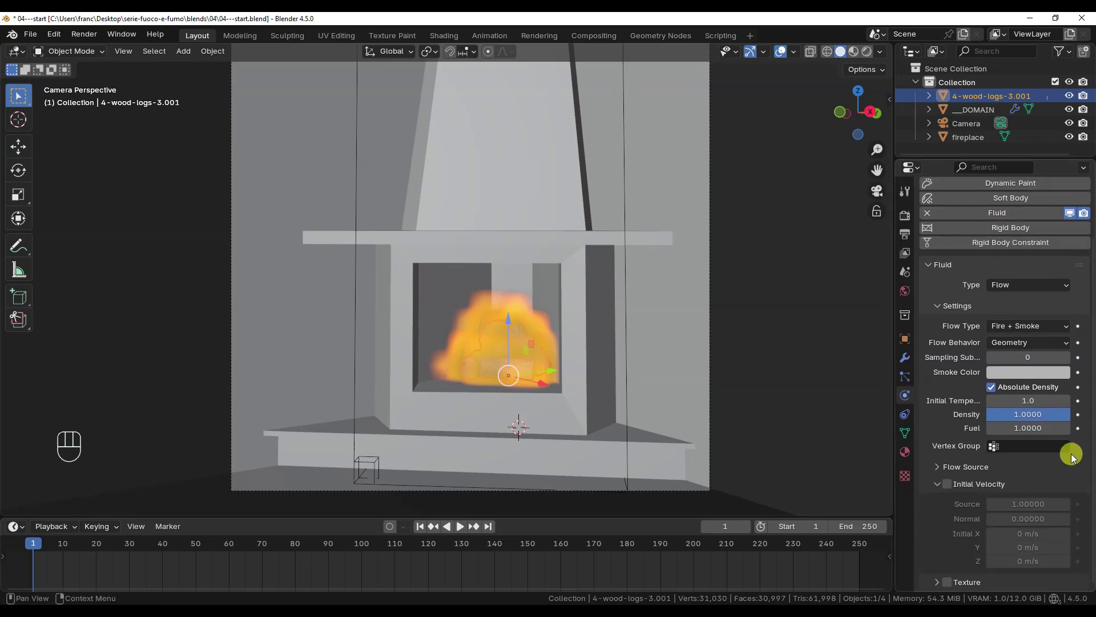
{"action": "left_click", "coordinate": [937, 467]}
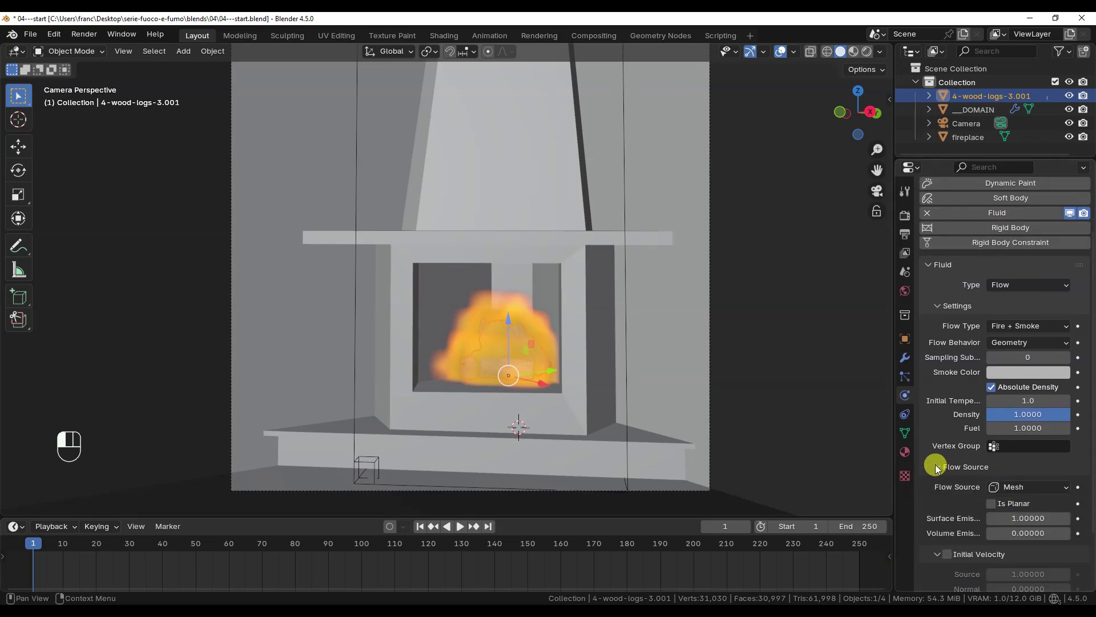
{"action": "scroll", "coordinate": [936, 468], "scroll_direction": "down", "scroll_amount": 3}
{"action": "scroll", "coordinate": [935, 462], "scroll_direction": "up", "scroll_amount": 3}
{"action": "scroll", "coordinate": [935, 465], "scroll_direction": "down", "scroll_amount": 3}
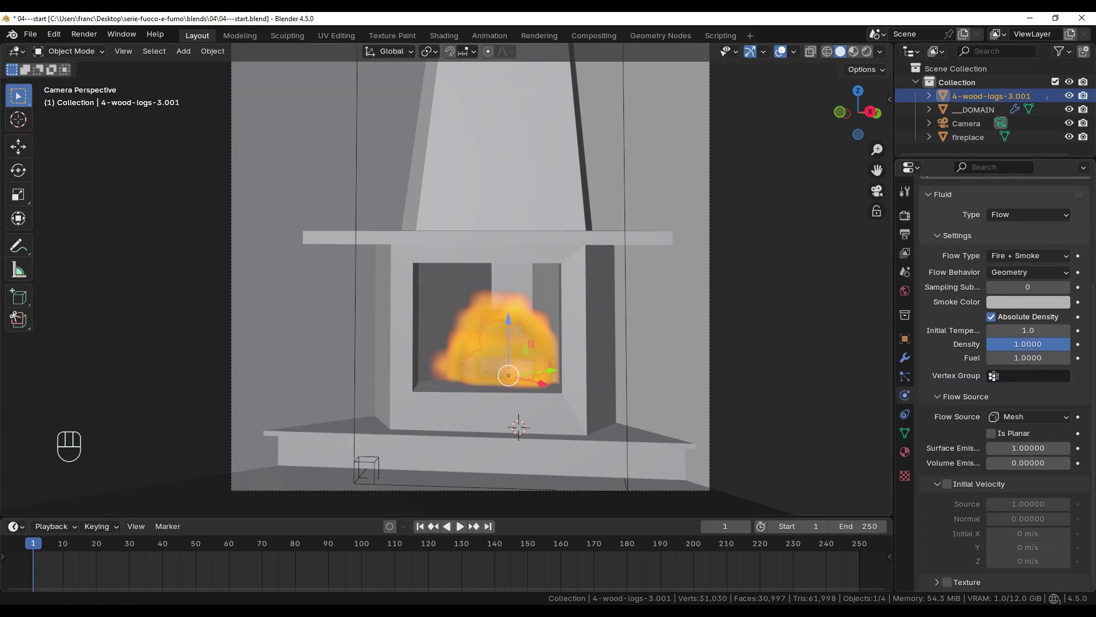
{"action": "key", "text": "ctrl+s"}
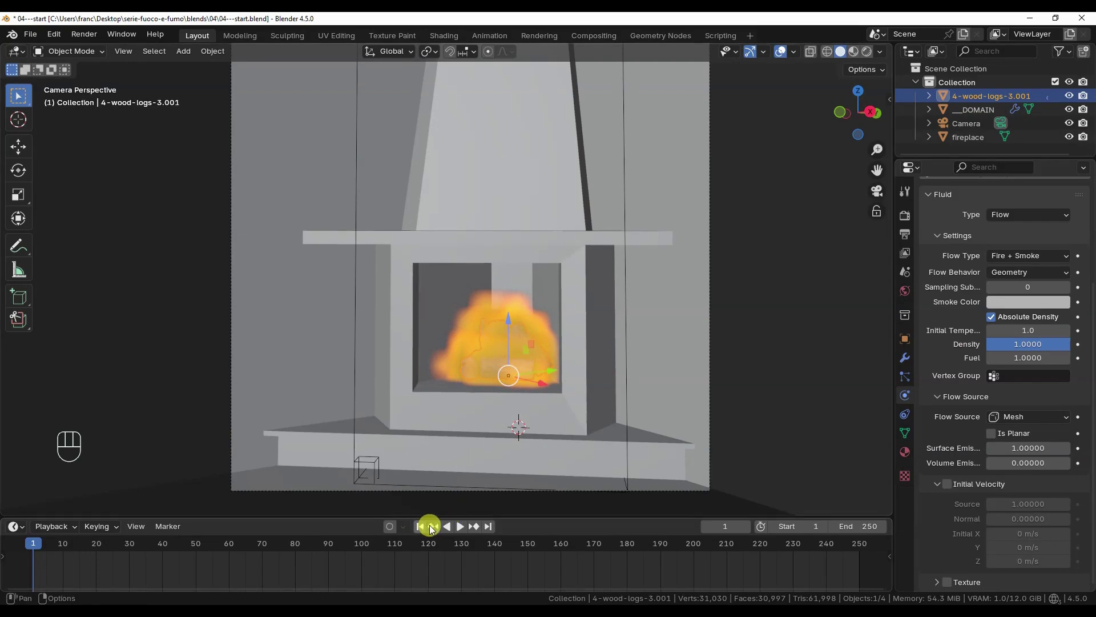
Play the simulation to check how the logs emit with Geometry flow behavior, and return to the first frame
{"action": "left_click", "coordinate": [460, 526]}
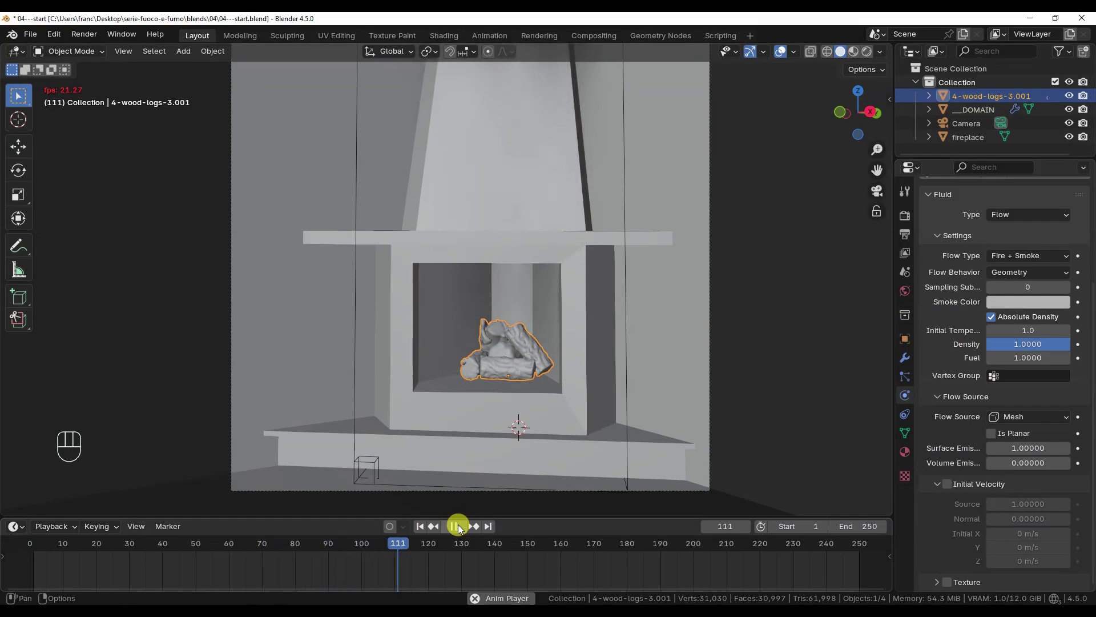
{"action": "left_click", "coordinate": [460, 526]}
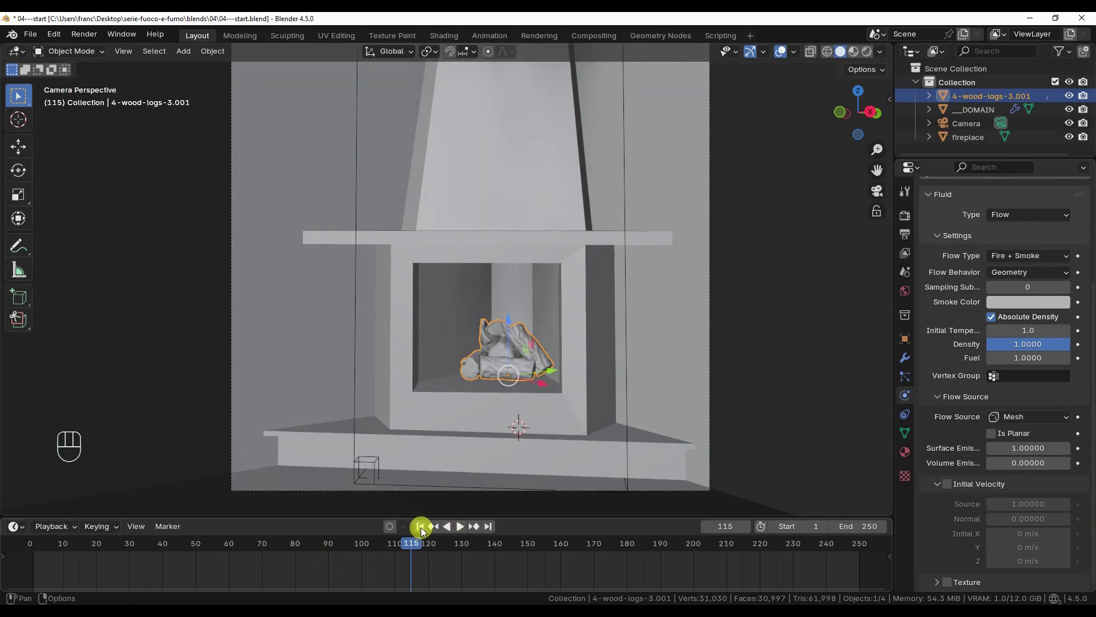
{"action": "left_click", "coordinate": [420, 527]}
Set the logs' Flow Behavior to Inflow, preview the simulation and return to the first frame
{"action": "left_click", "coordinate": [1047, 272]}
{"action": "left_click", "coordinate": [1040, 289]}
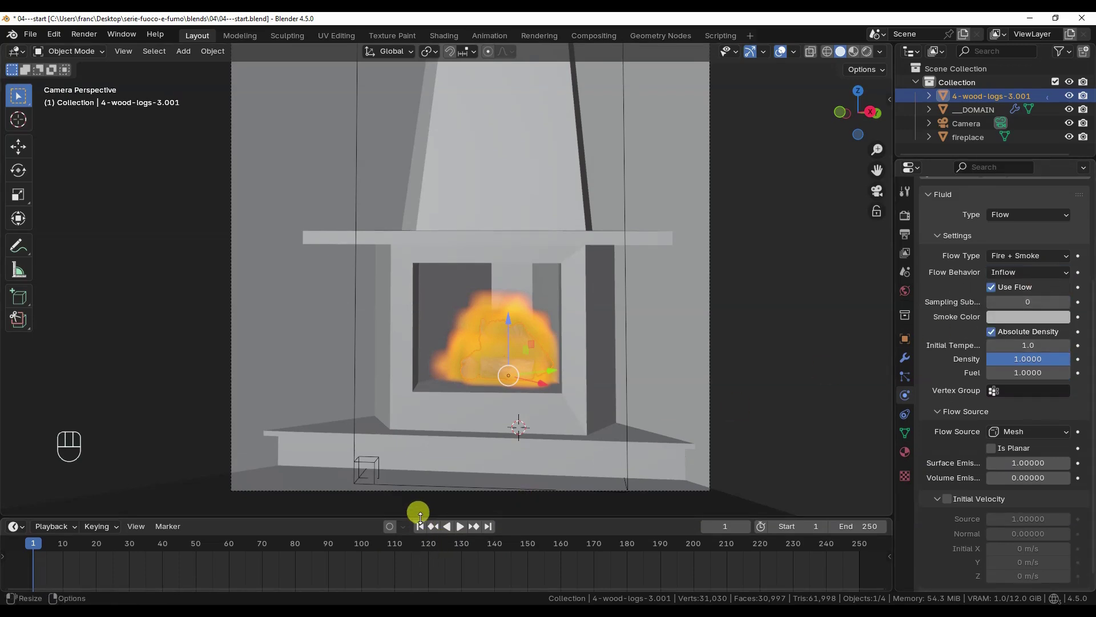
{"action": "left_click", "coordinate": [459, 527]}
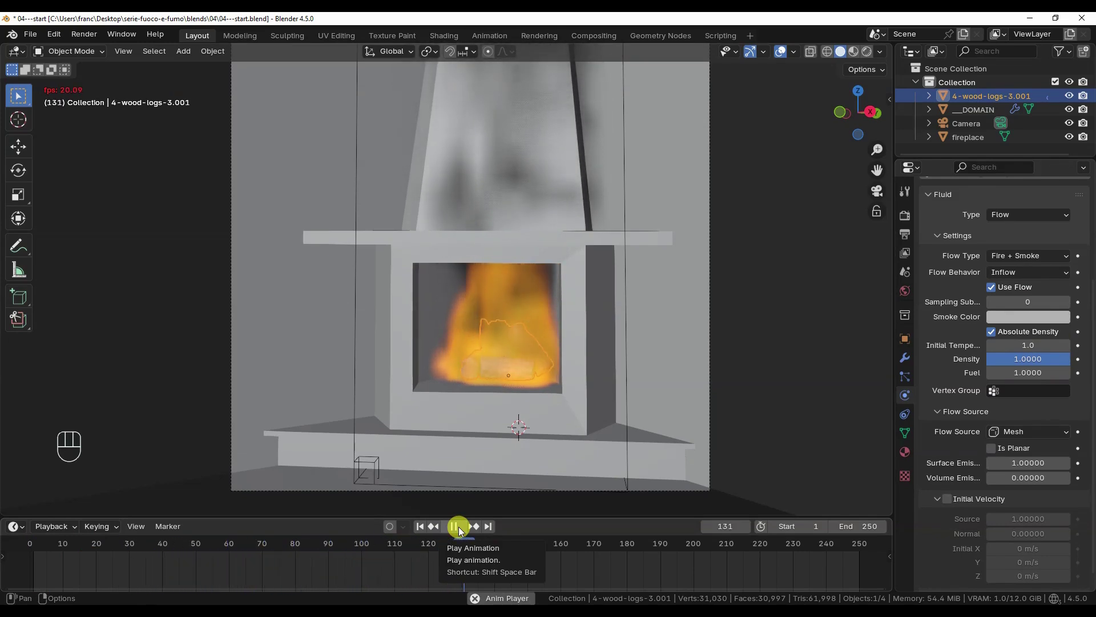
{"action": "left_click", "coordinate": [457, 527]}
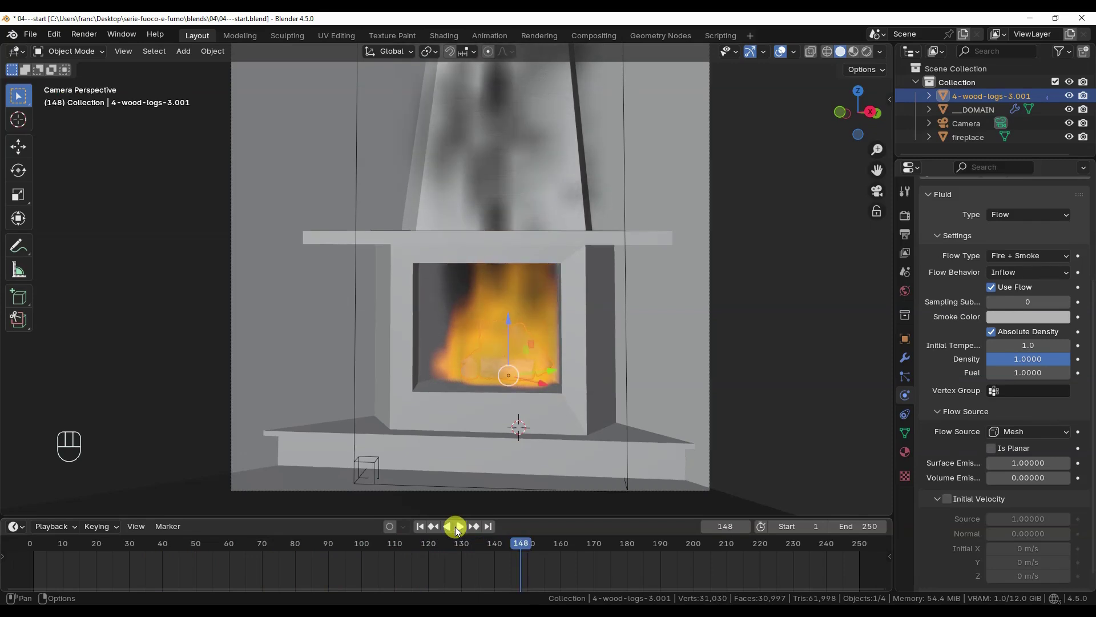
{"action": "left_click", "coordinate": [420, 526]}
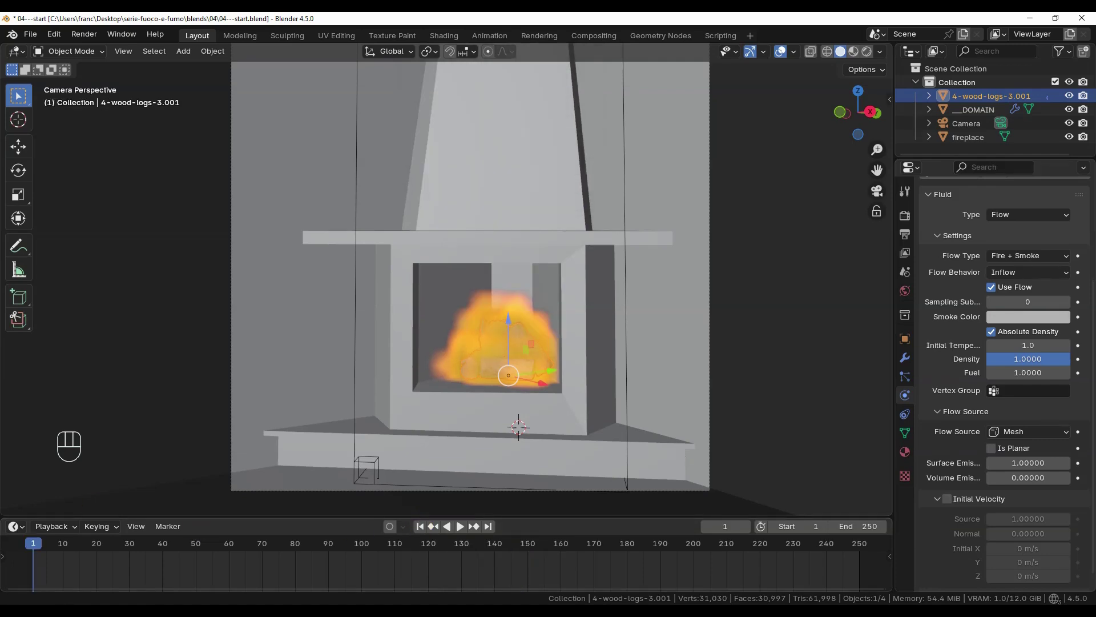
Set the logs' Fuel to 0.5 and play the simulation from the first frame
{"action": "double_click", "coordinate": [1025, 372]}
{"action": "type", "text": "0.2"}
{"action": "key", "text": "BackSpace"}
{"action": "type", "text": "5"}
{"action": "key", "text": "Return"}
{"action": "left_click", "coordinate": [461, 526]}
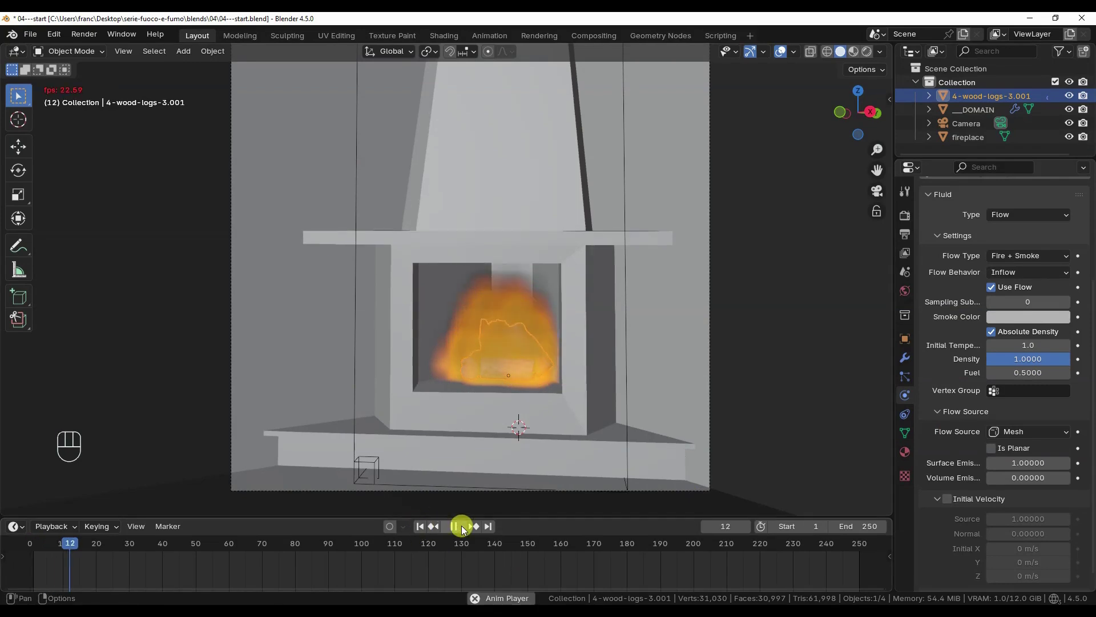
Set the logs' Fuel to 0.25, replay the simulation and stop the playback
{"action": "double_click", "coordinate": [1015, 371]}
{"action": "type", "text": "0"}
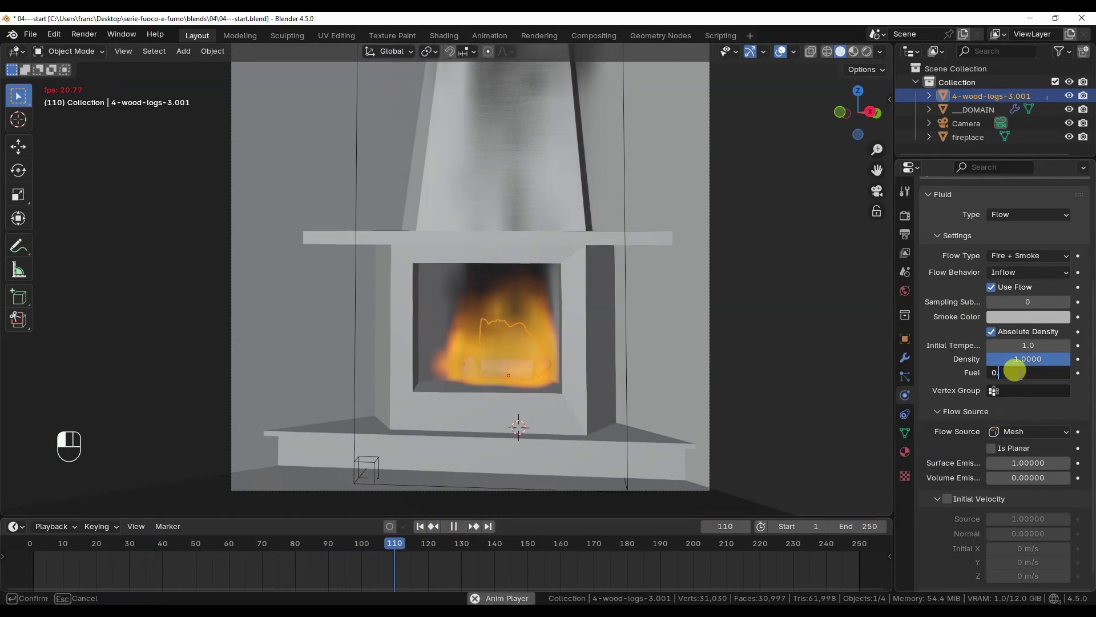
{"action": "type", "text": ".25"}
{"action": "key", "text": "Return"}
{"action": "left_click", "coordinate": [454, 526]}
{"action": "left_click", "coordinate": [465, 528]}
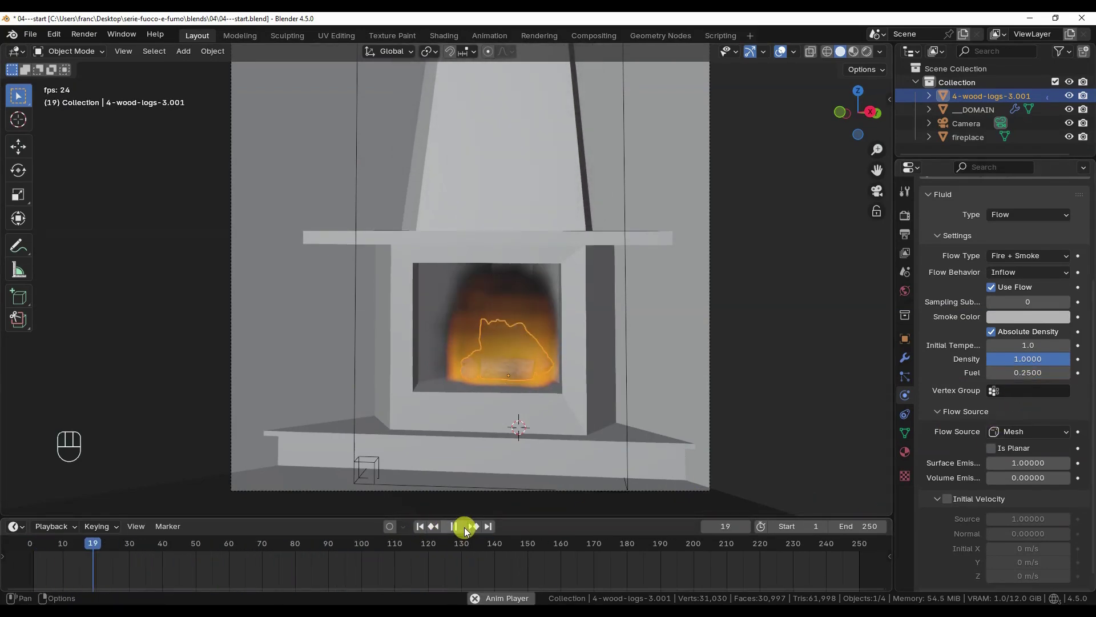
{"action": "key", "text": "space"}
{"action": "left_click", "coordinate": [996, 391]}
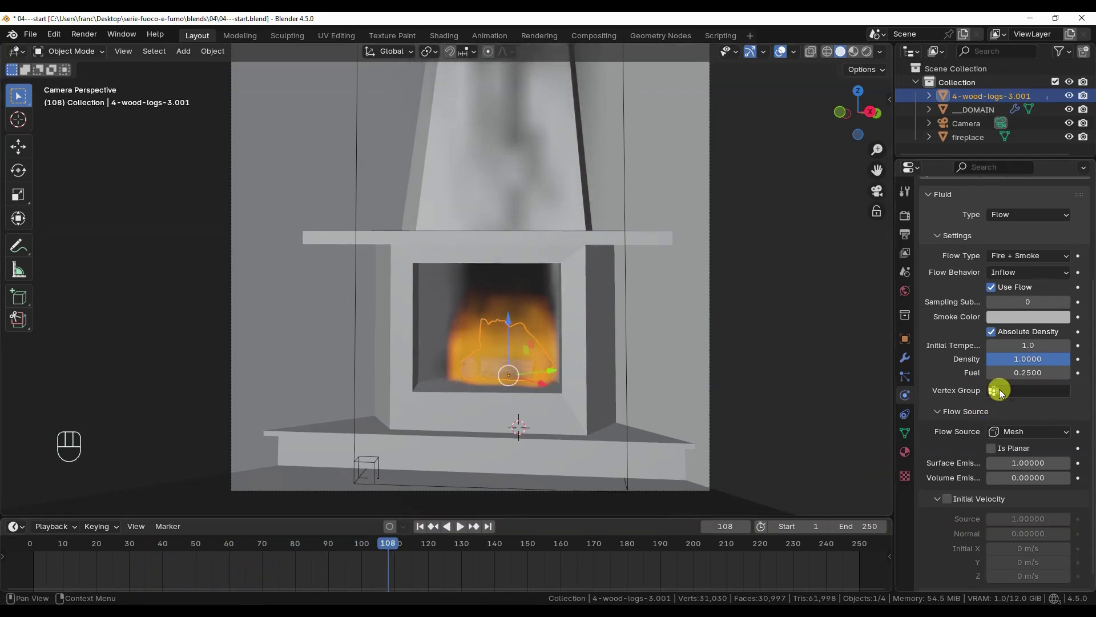
Reduce the logs' Fuel to 0.1, preview the flames and return to the first frame
{"action": "double_click", "coordinate": [1005, 373]}
{"action": "type", "text": "0.1"}
{"action": "key", "text": "Return"}
{"action": "left_click", "coordinate": [421, 526]}
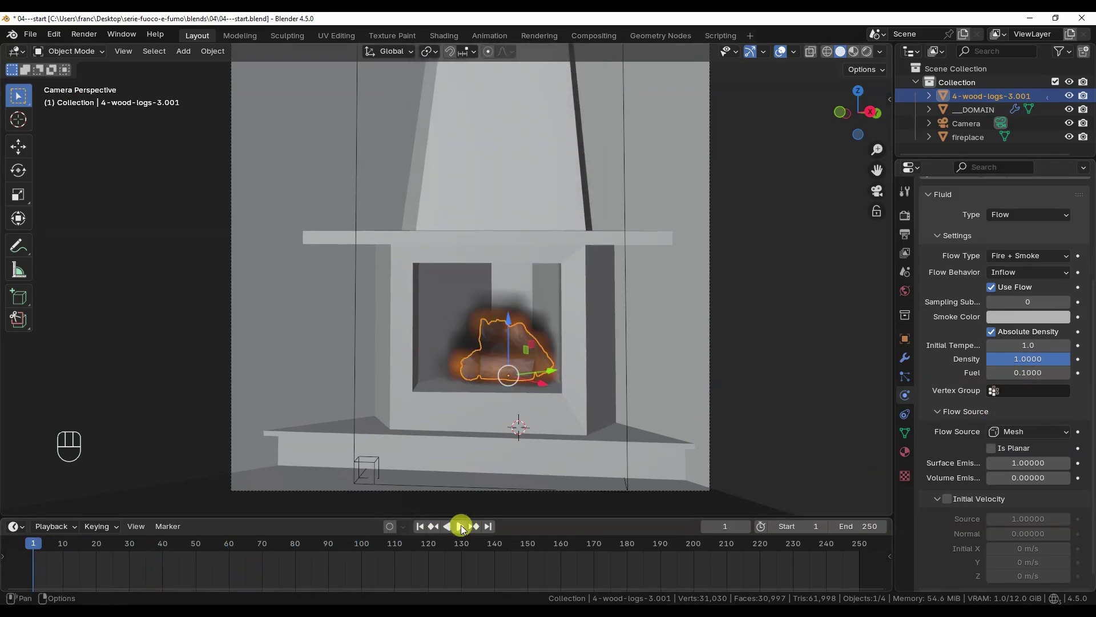
{"action": "left_click", "coordinate": [464, 526]}
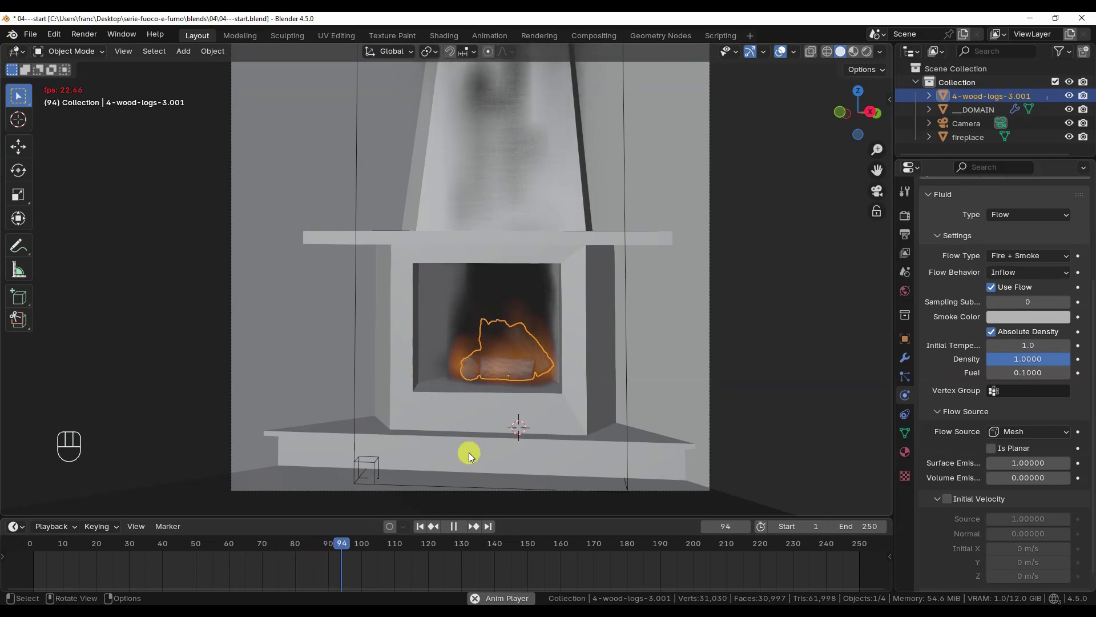
{"action": "left_click", "coordinate": [451, 527]}
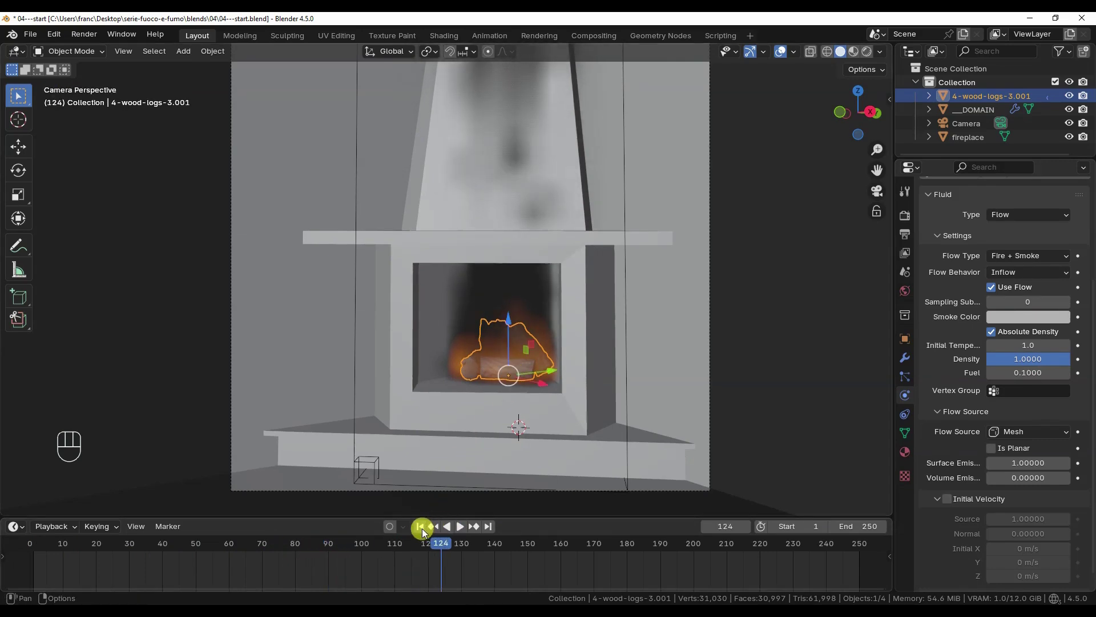
{"action": "left_click", "coordinate": [420, 526]}
Shrink the fluid domain along the Z axis until it ends just above the mantel shelf, and apply its scale
{"action": "left_click", "coordinate": [355, 460]}
{"action": "key", "text": "s"}
{"action": "key", "text": "z"}
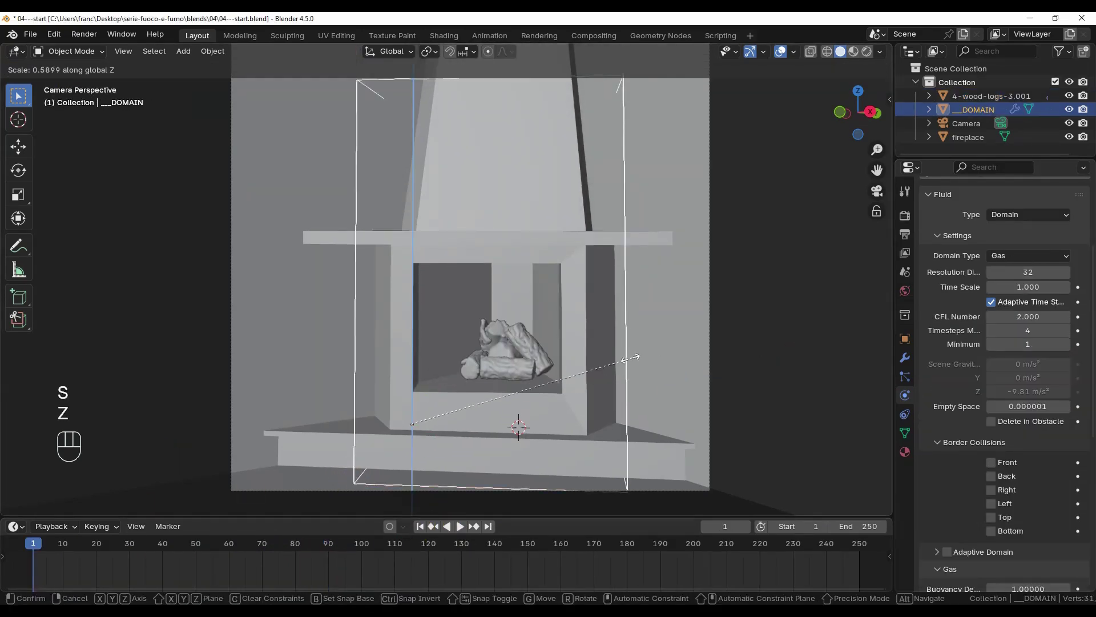
{"action": "left_click", "coordinate": [624, 392]}
{"action": "key", "text": "s"}
{"action": "key", "text": "z"}
{"action": "left_click", "coordinate": [667, 323]}
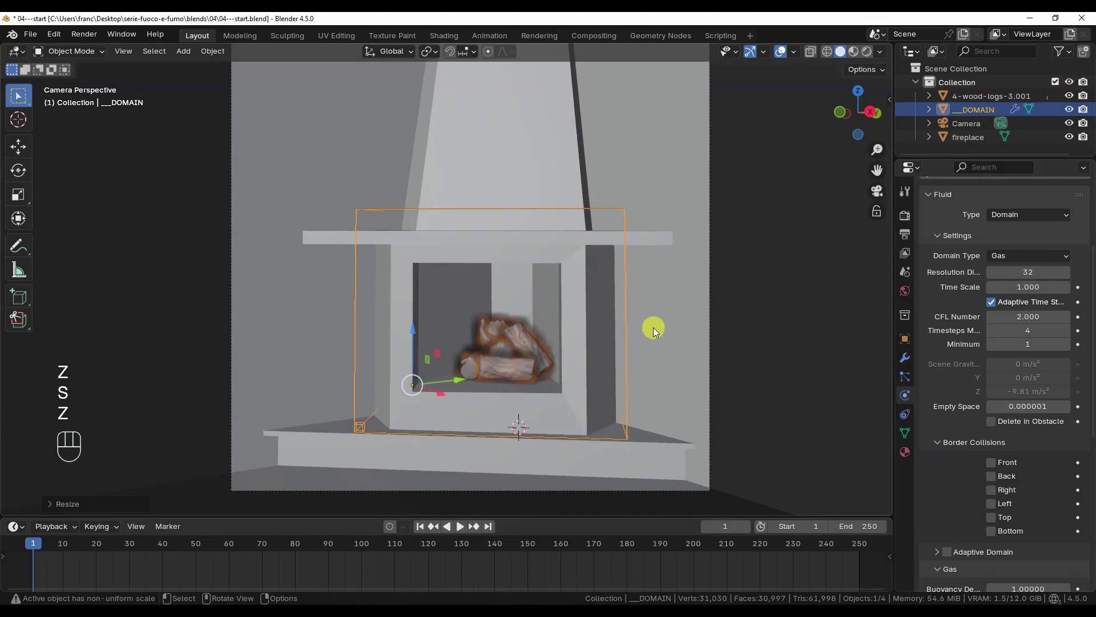
{"action": "key", "text": "ctrl+a"}
{"action": "left_click", "coordinate": [597, 430]}
Set the domain's Resolution Divisions to 64, preview the simulation, and cancel playback to return to the first frame
{"action": "left_click_drag", "start_coordinate": [1027, 272], "coordinate": [1056, 272]}
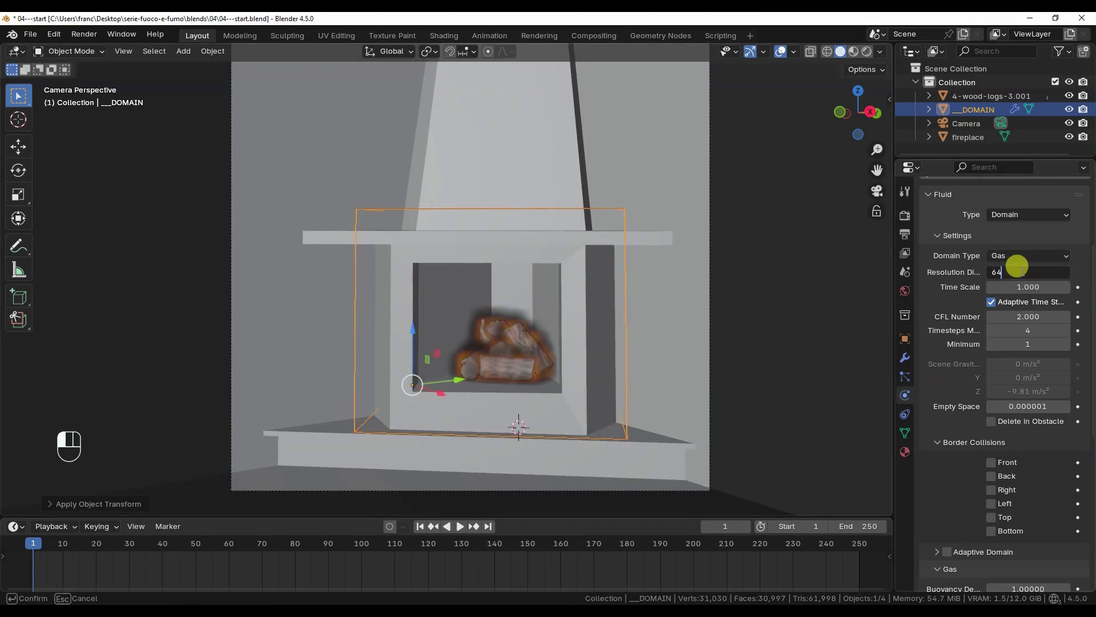
{"action": "scroll", "coordinate": [596, 375], "scroll_direction": "up", "scroll_amount": 2}
{"action": "middle_click_drag", "start_coordinate": [559, 399], "coordinate": [596, 375], "text": "shift"}
{"action": "left_click", "coordinate": [460, 525]}
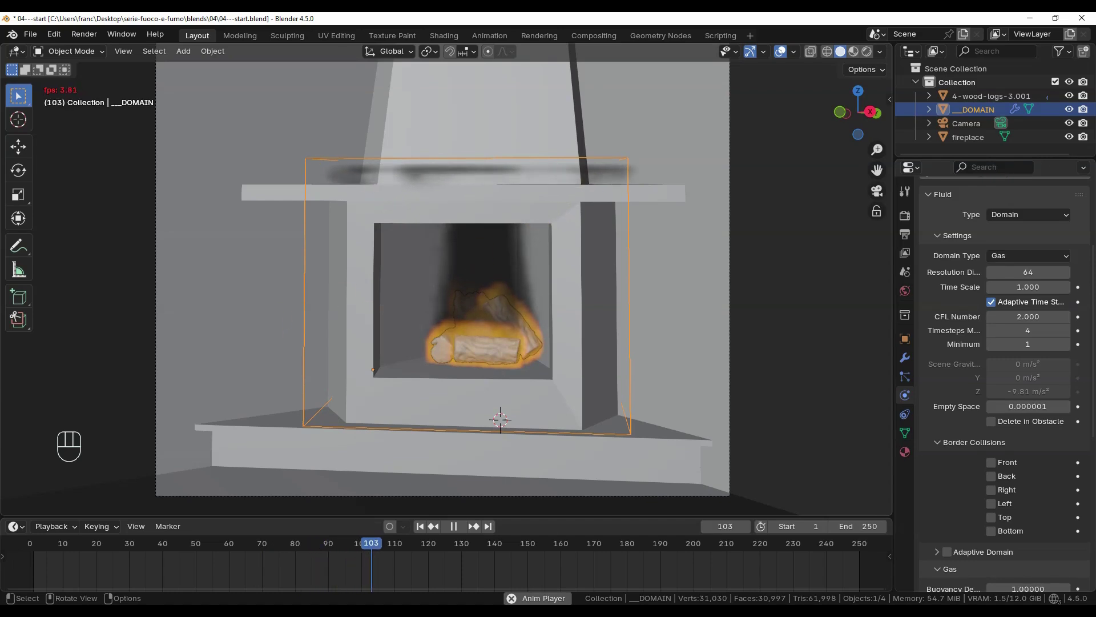
{"action": "key", "text": "Escape"}
Add a mesh plane and raise it along Z into the upper part of the firebox
{"action": "key", "text": "shift+a"}
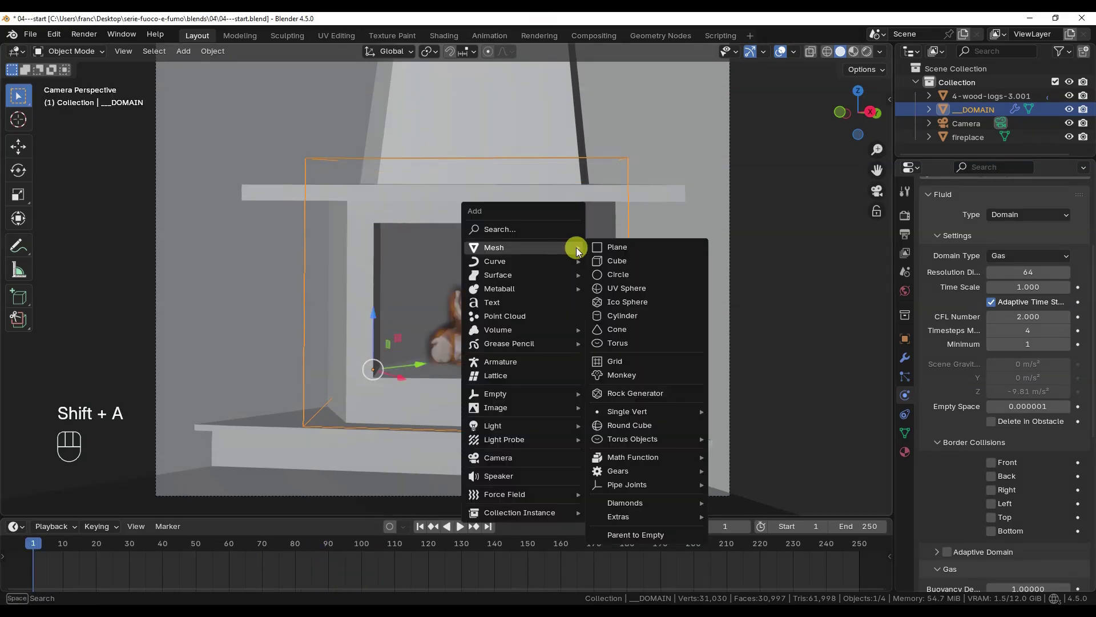
{"action": "left_click", "coordinate": [629, 249]}
{"action": "key", "text": "g"}
{"action": "key", "text": "z"}
{"action": "left_click", "coordinate": [562, 207]}
Rotate the plane around Z to align it with the fireplace and scale it along its local X axis
{"action": "key", "text": "r"}
{"action": "key", "text": "z"}
{"action": "left_click", "coordinate": [587, 235]}
{"action": "key", "text": "s"}
{"action": "key", "text": "x"}
{"action": "key", "text": "x"}
{"action": "left_click", "coordinate": [624, 255]}
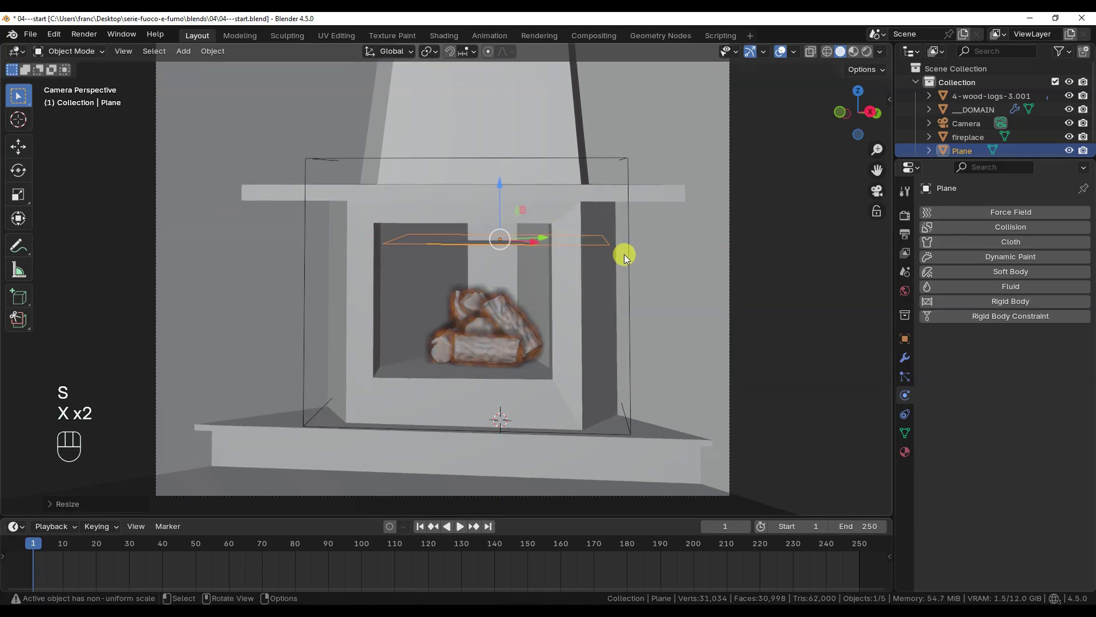
In a wireframe top view, move the plane over the logs and narrow it along its local X axis
{"action": "key", "text": "KP_7"}
{"action": "key", "text": "z"}
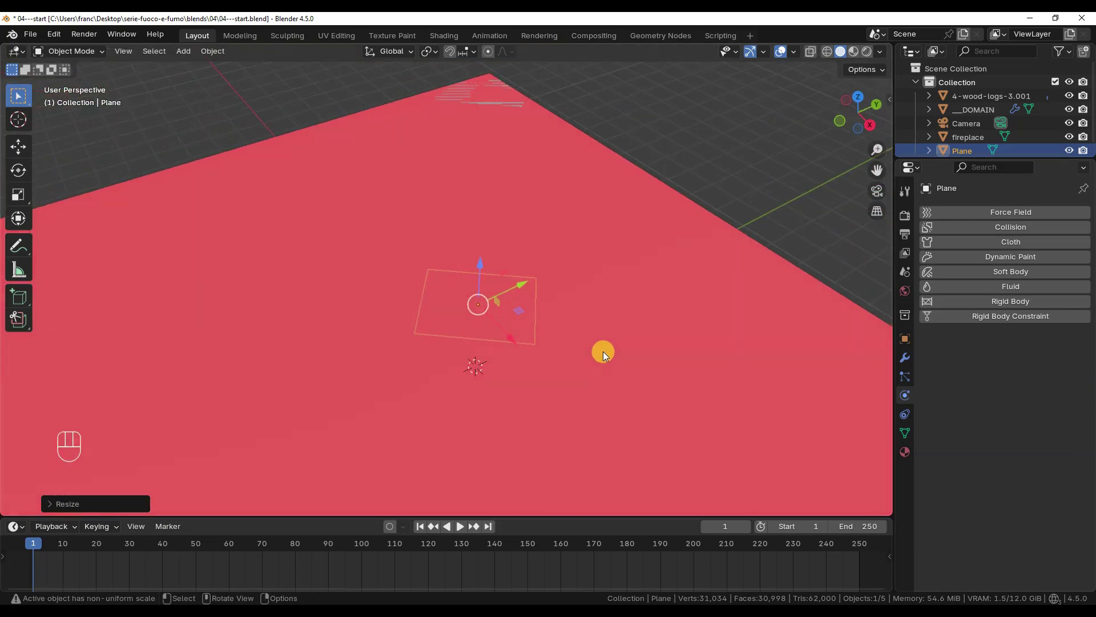
{"action": "left_click", "coordinate": [499, 333]}
{"action": "key", "text": "g"}
{"action": "left_click", "coordinate": [558, 254]}
{"action": "key", "text": "s"}
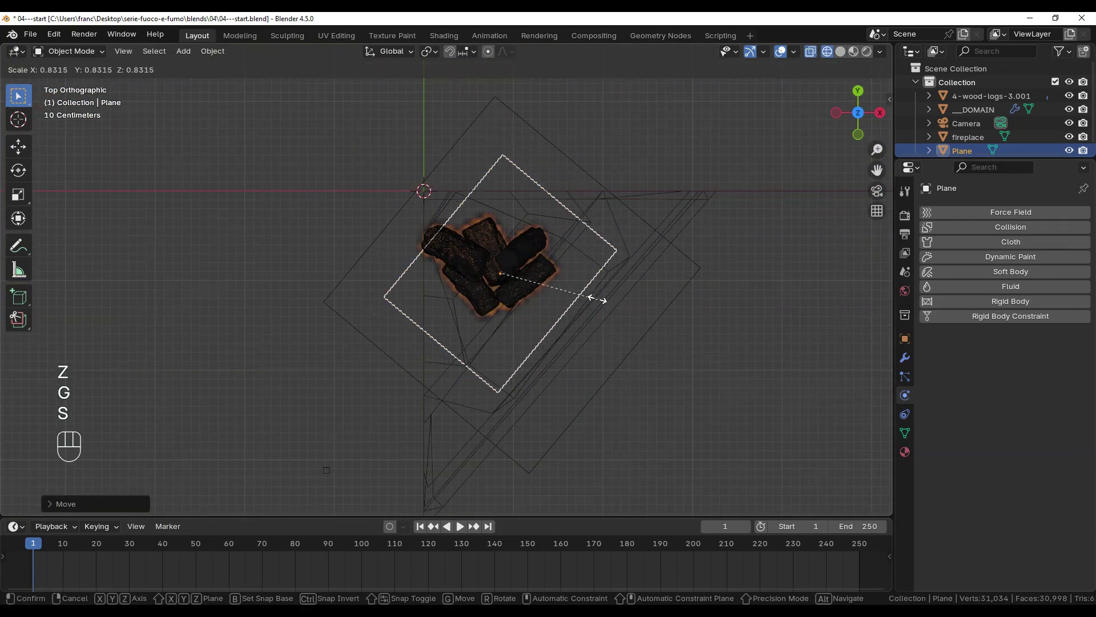
{"action": "key", "text": "x"}
{"action": "key", "text": "x"}
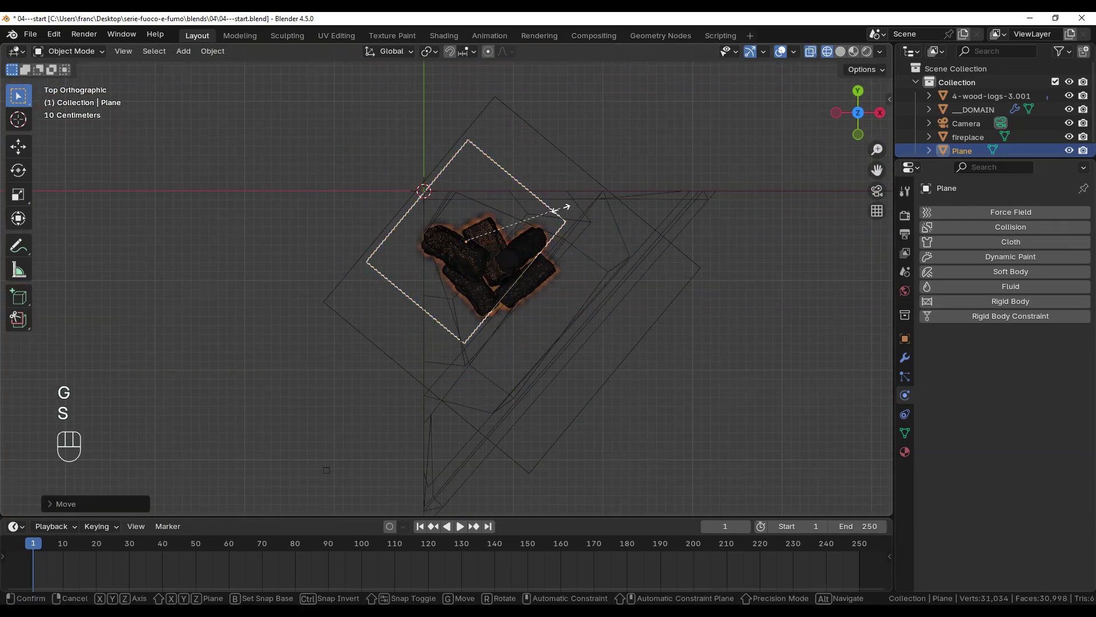
{"action": "left_click", "coordinate": [587, 276]}
Stretch the plane along its local Y axis to nearly the domain's width and center it in the domain along that axis
{"action": "key", "text": "s"}
{"action": "key", "text": "y"}
{"action": "key", "text": "y"}
{"action": "left_click", "coordinate": [554, 296]}
{"action": "key", "text": "g"}
{"action": "key", "text": "y"}
{"action": "key", "text": "y"}
{"action": "left_click", "coordinate": [513, 266]}
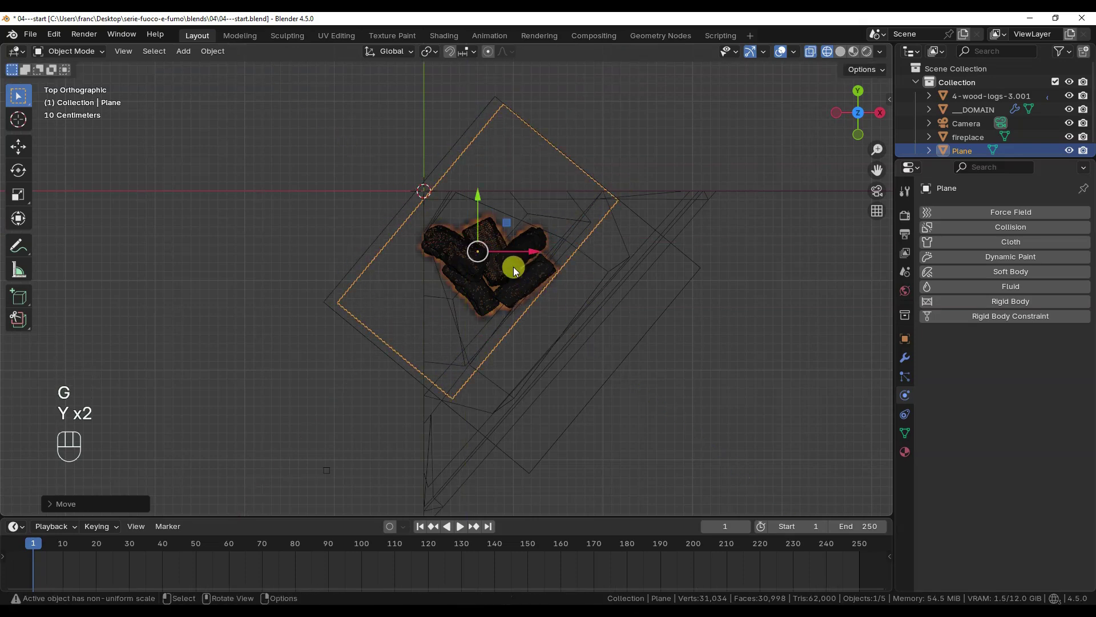
Return to the solid camera view and raise the plane along Z to the upper edge of the firebox opening
{"action": "key", "text": "KP_0"}
{"action": "key", "text": "z"}
{"action": "left_click", "coordinate": [571, 254]}
{"action": "key", "text": "g"}
{"action": "key", "text": "z"}
{"action": "left_click", "coordinate": [647, 316]}
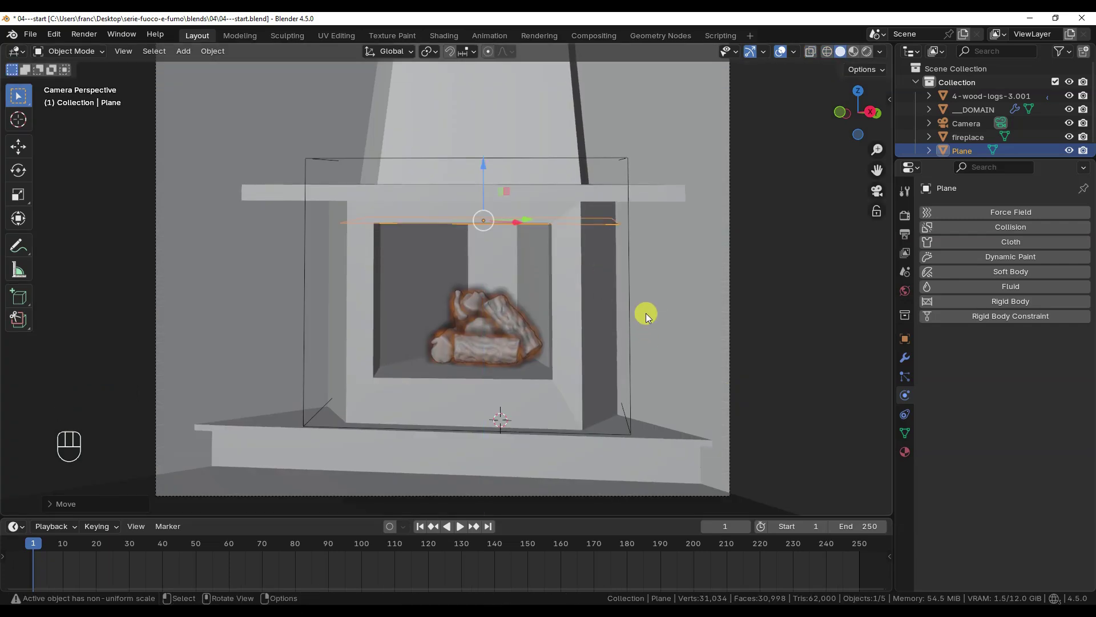
Rename the plane to OUTFLOW and hide it from the viewport and renders
{"action": "left_click_drag", "start_coordinate": [939, 161], "coordinate": [942, 187]}
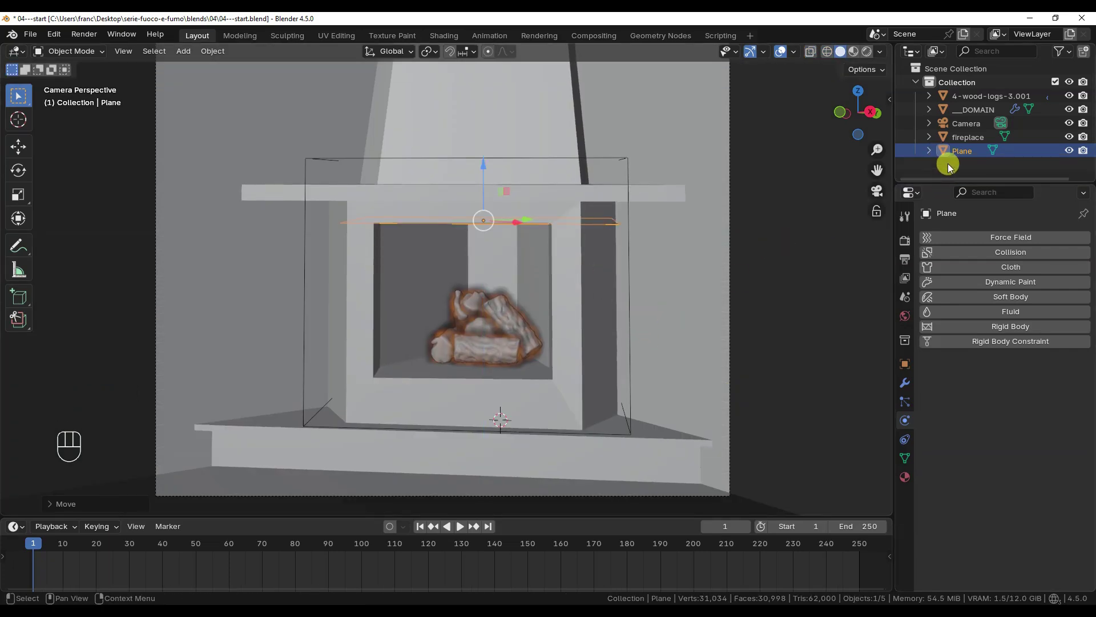
{"action": "double_click", "coordinate": [958, 154]}
{"action": "type", "text": "OUTF"}
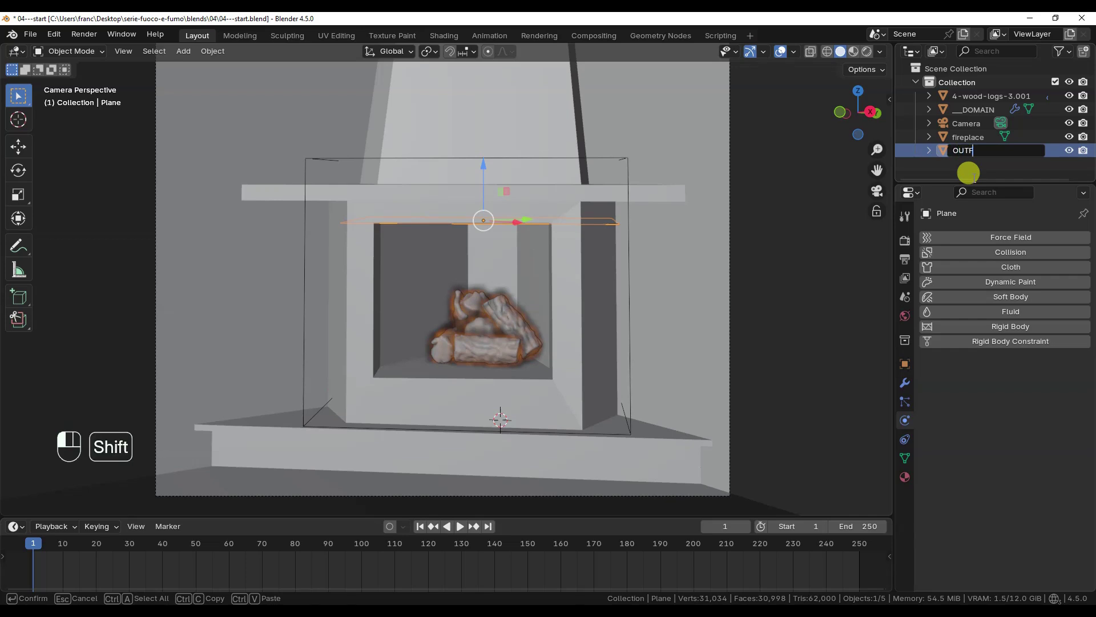
{"action": "type", "text": "LOW"}
{"action": "key", "text": "Return"}
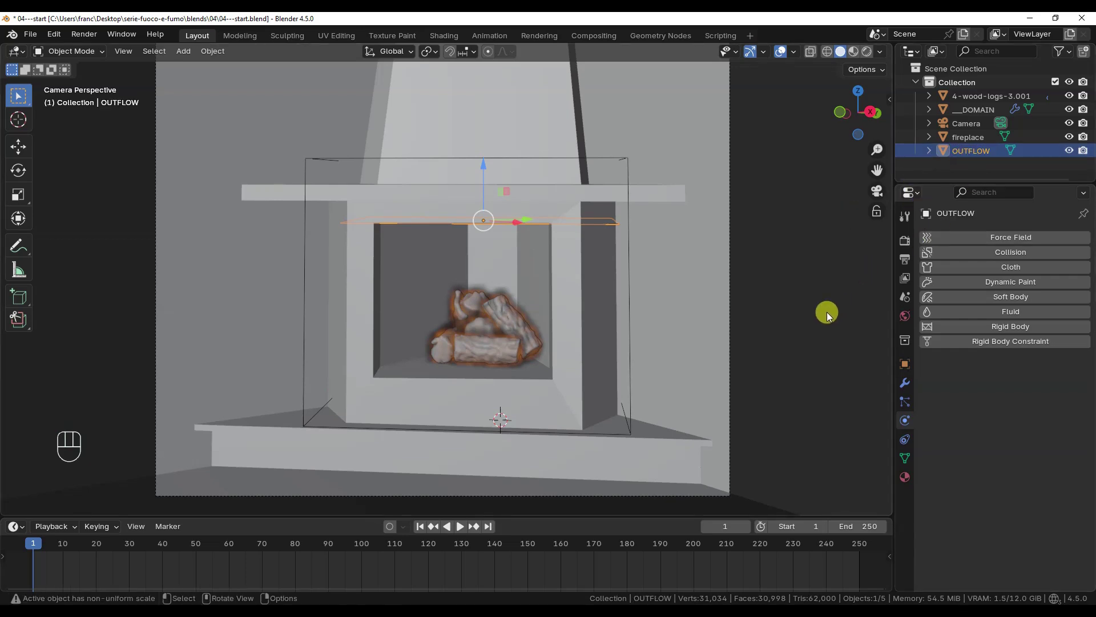
{"action": "left_click", "coordinate": [1069, 151]}
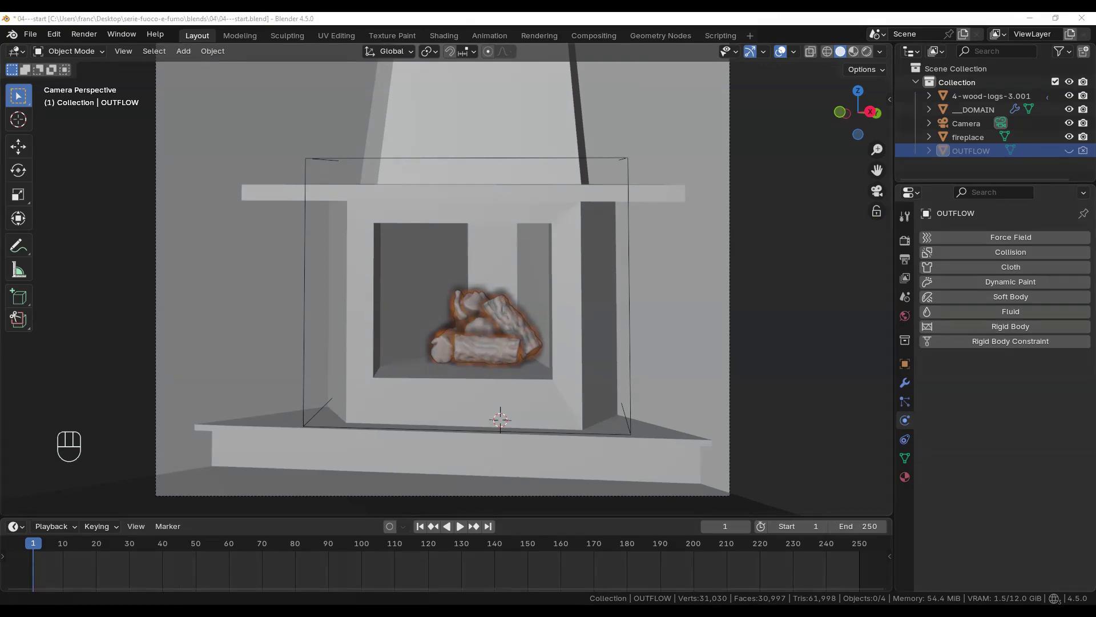
Give the OUTFLOW plane Fluid physics of type Flow, with Outflow behavior and Is Planar enabled
{"action": "left_click", "coordinate": [1069, 313]}
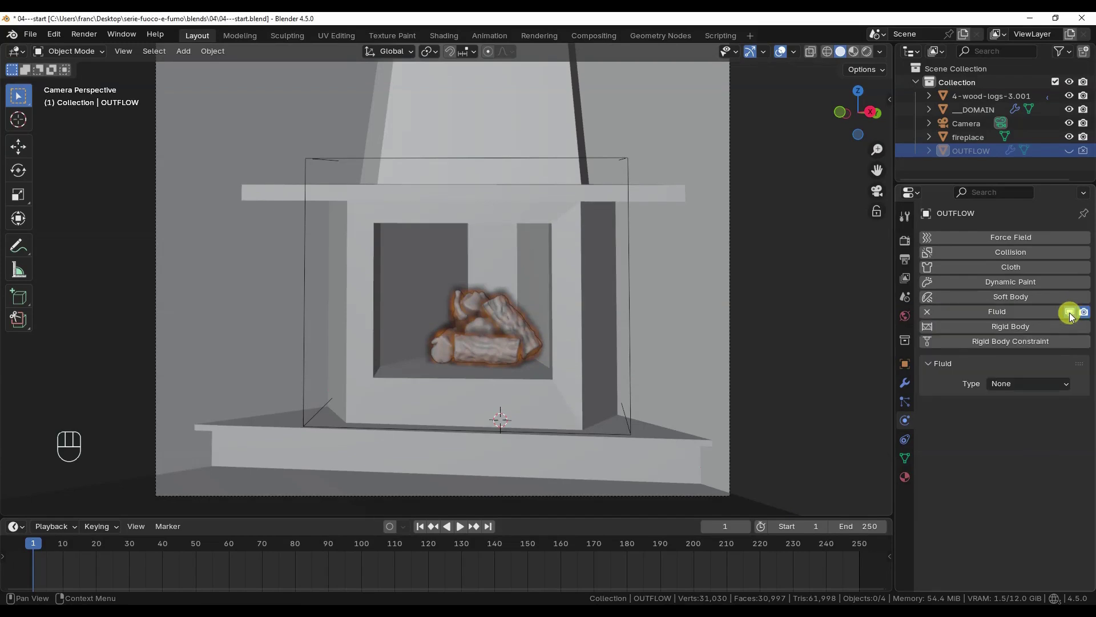
{"action": "left_click", "coordinate": [1033, 384]}
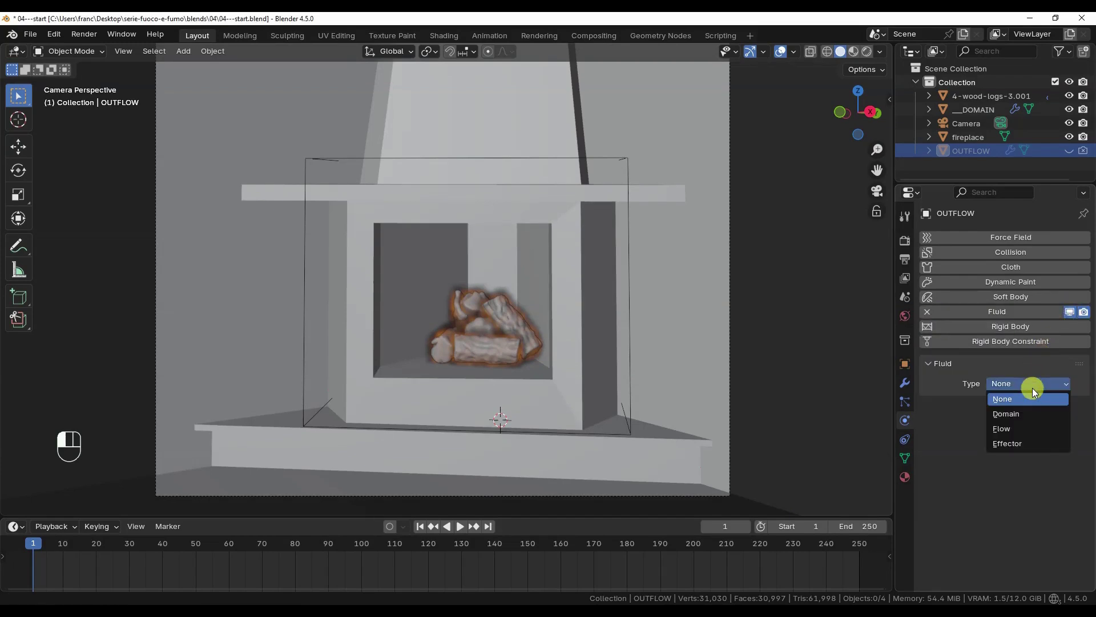
{"action": "left_click", "coordinate": [1027, 427]}
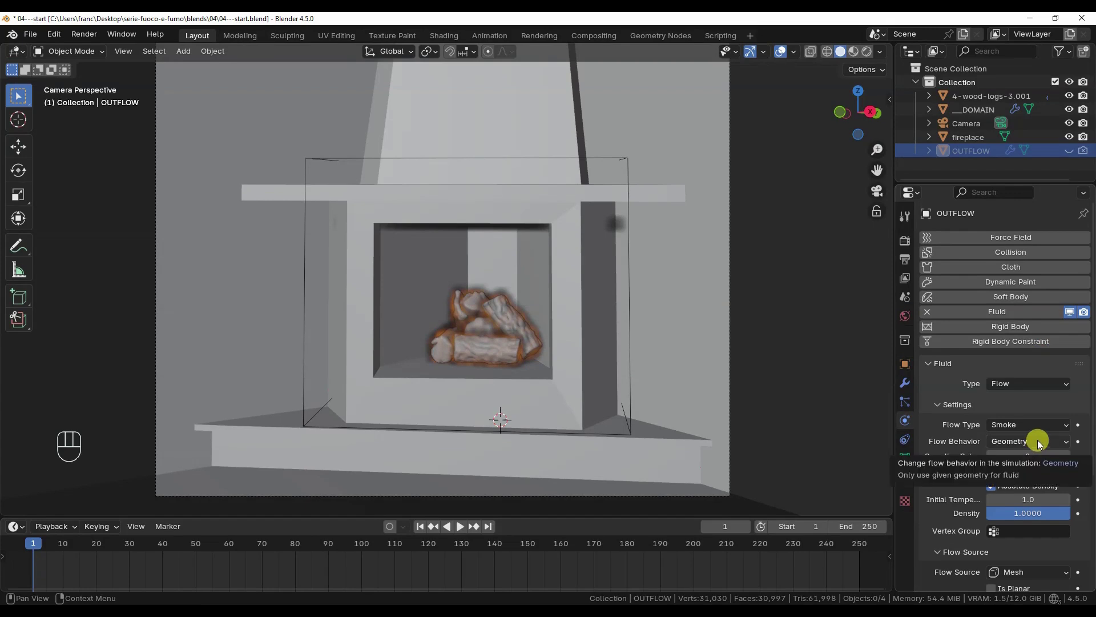
{"action": "left_click", "coordinate": [1037, 440]}
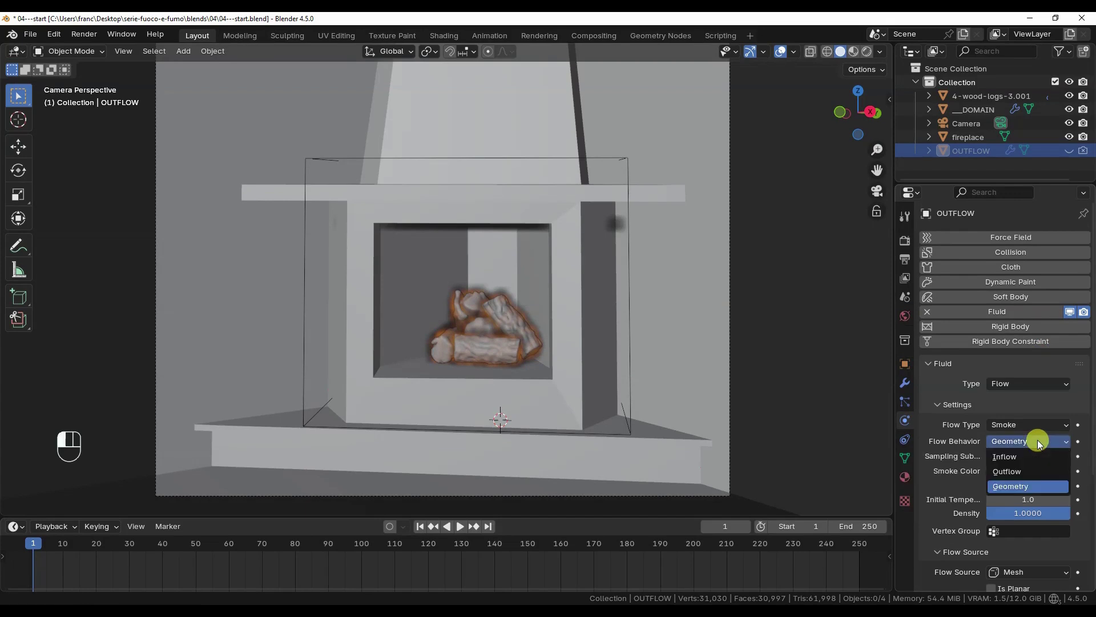
{"action": "left_click", "coordinate": [1033, 471]}
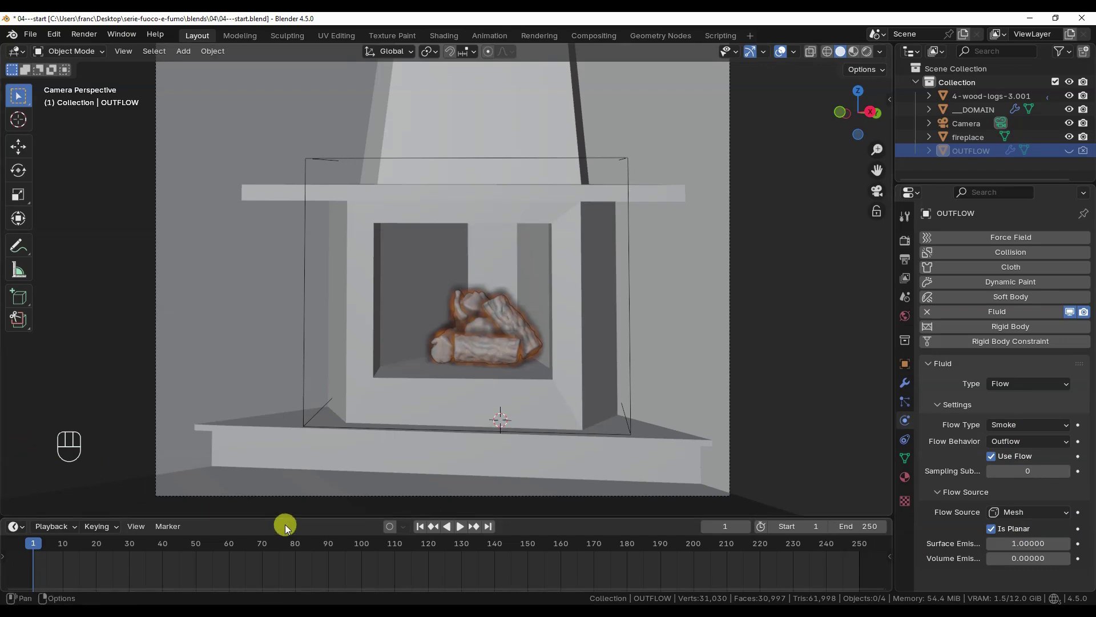
Play the simulation to check how the outflow plane affects the smoke, and return to the first frame
{"action": "left_click", "coordinate": [461, 526]}
{"action": "scroll", "coordinate": [514, 249], "scroll_direction": "up", "scroll_amount": 2}
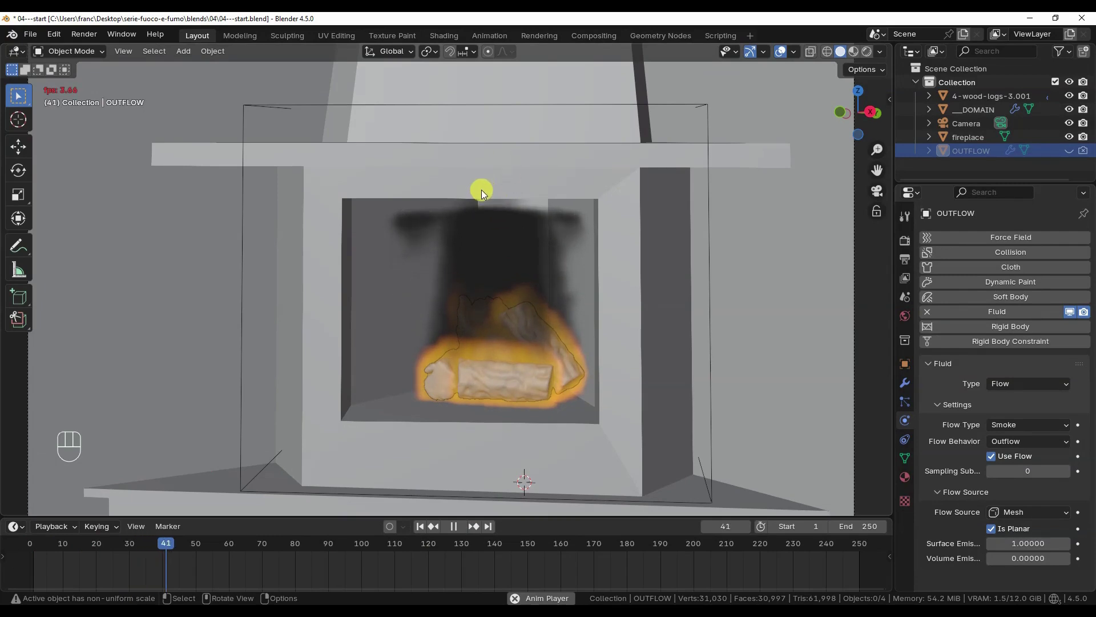
{"action": "scroll", "coordinate": [462, 131], "scroll_direction": "down", "scroll_amount": 2}
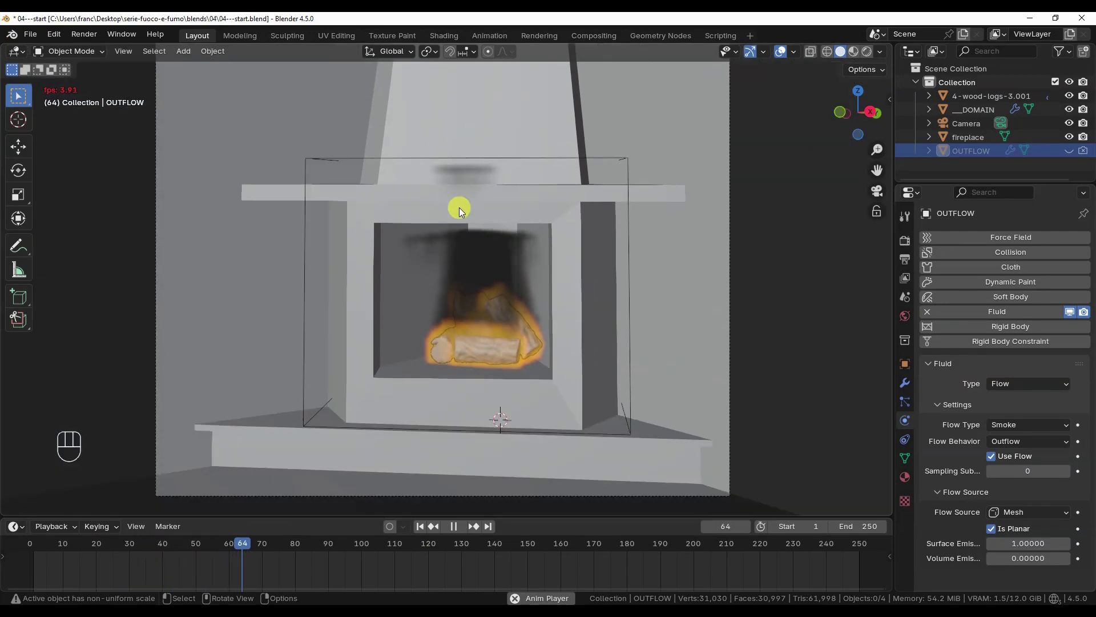
{"action": "left_click", "coordinate": [453, 526]}
{"action": "left_click", "coordinate": [419, 526]}
Set the OUTFLOW plane's Sampling Substeps to 3, preview the simulation and return to the first frame
{"action": "left_click_drag", "start_coordinate": [992, 466], "coordinate": [1070, 477]}
{"action": "left_click", "coordinate": [1066, 471]}
{"action": "left_click", "coordinate": [459, 526]}
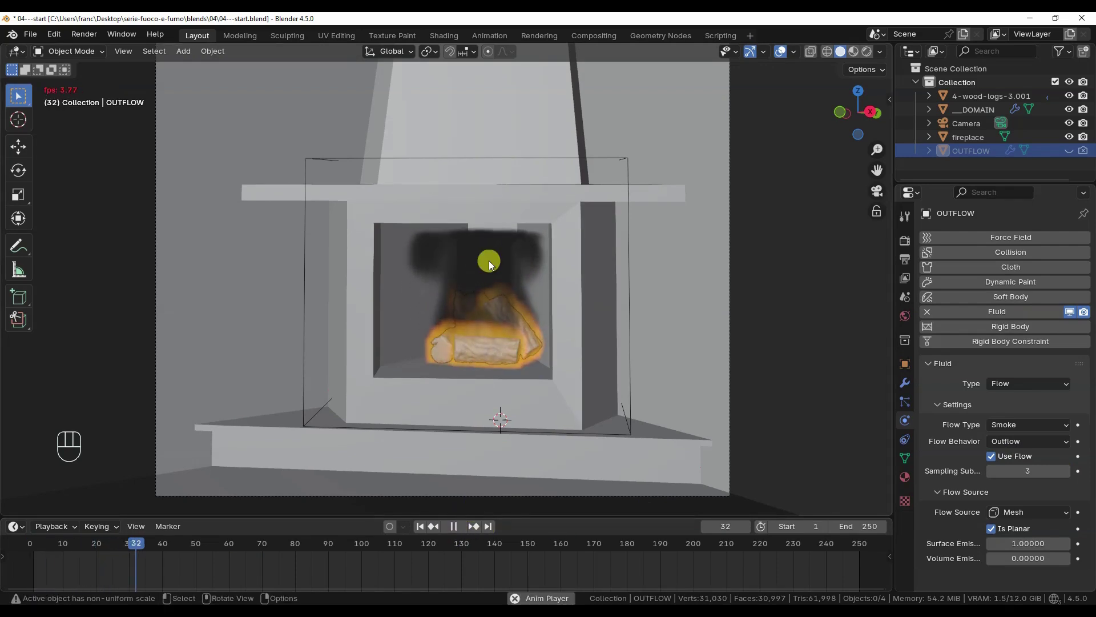
{"action": "key", "text": "Home"}
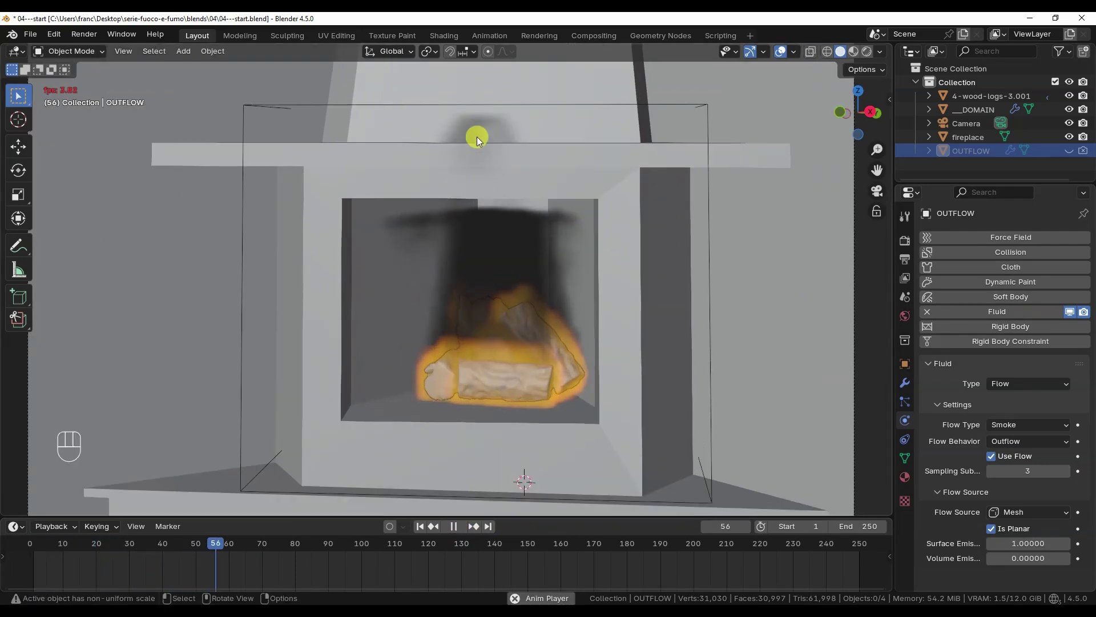
{"action": "left_click", "coordinate": [453, 526]}
{"action": "left_click", "coordinate": [419, 526]}
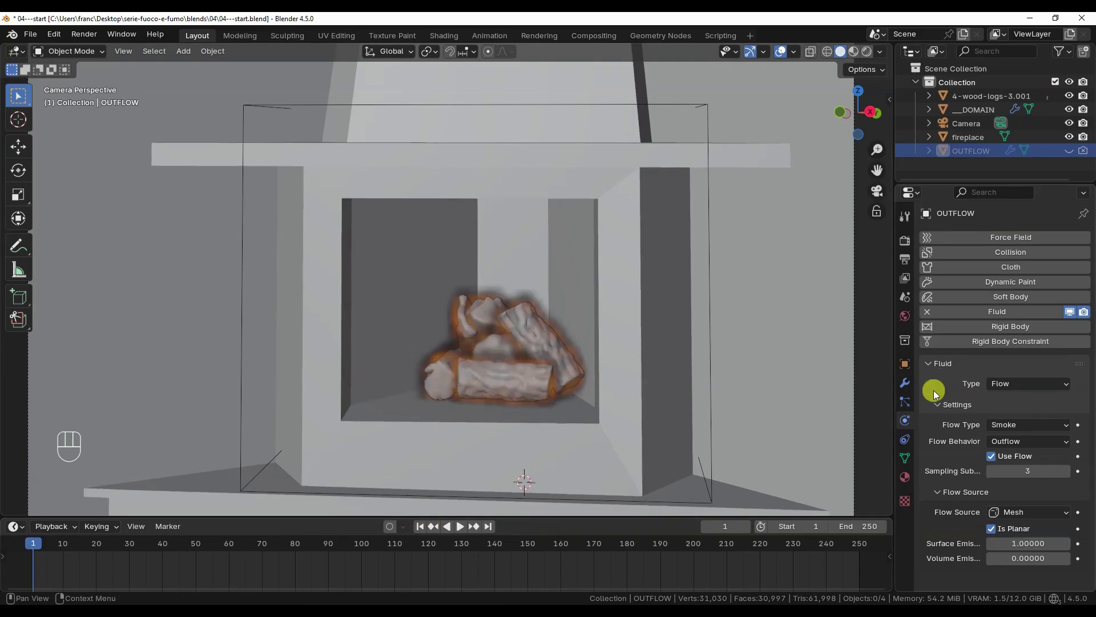
Reset the OUTFLOW plane's Sampling Substeps to 0
{"action": "left_click", "coordinate": [991, 470]}
{"action": "left_click", "coordinate": [991, 471]}
{"action": "left_click", "coordinate": [992, 470]}
Unhide the OUTFLOW plane and, in top view, enlarge it and scale it along its local Y axis
{"action": "left_click", "coordinate": [1069, 150]}
{"action": "mouse_move", "coordinate": [571, 297]}
{"action": "middle_mouse_down"}
{"action": "mouse_move", "coordinate": [610, 357]}
{"action": "mouse_move", "coordinate": [628, 326]}
{"action": "mouse_move", "coordinate": [502, 403]}
{"action": "mouse_move", "coordinate": [604, 336]}
{"action": "mouse_move", "coordinate": [570, 338]}
{"action": "mouse_move", "coordinate": [578, 303]}
{"action": "middle_mouse_up"}
{"action": "left_click", "coordinate": [628, 327]}
{"action": "key", "text": "KP_7"}
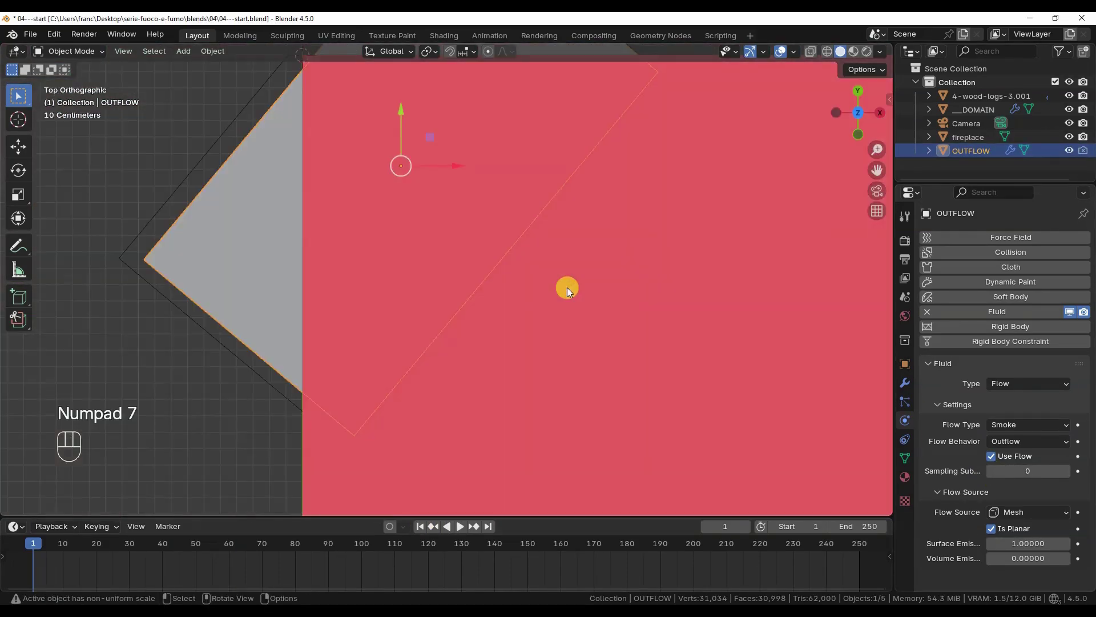
{"action": "scroll", "coordinate": [567, 286], "scroll_direction": "down", "scroll_amount": 5}
{"action": "key", "text": "s"}
{"action": "key", "text": "s"}
{"action": "key", "text": "y"}
{"action": "key", "text": "y"}
{"action": "left_click", "coordinate": [594, 362]}
Hide the OUTFLOW plane and play the simulation from an angled view of the fireplace
{"action": "middle_click_drag", "start_coordinate": [570, 337], "coordinate": [571, 330]}
{"action": "key", "text": "h"}
{"action": "middle_click_drag", "start_coordinate": [451, 485], "coordinate": [477, 440]}
{"action": "key", "text": "space"}
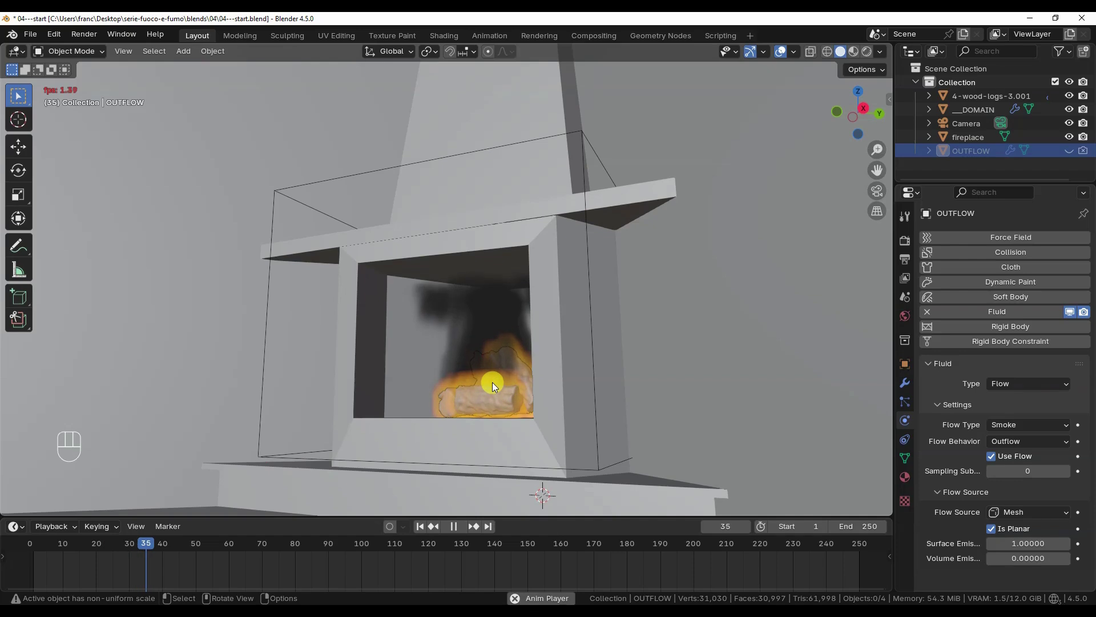
Unhide the OUTFLOW plane in camera view and raise it along Z to just below the mantel shelf
{"action": "key", "text": "KP_0"}
{"action": "left_click", "coordinate": [1070, 150]}
{"action": "key", "text": "g"}
{"action": "key", "text": "z"}
{"action": "left_click", "coordinate": [531, 200]}
{"action": "key", "text": "Escape"}
Hide the OUTFLOW plane and replay the simulation to check the smoke near the shelf
{"action": "key", "text": "h"}
{"action": "key", "text": "space"}
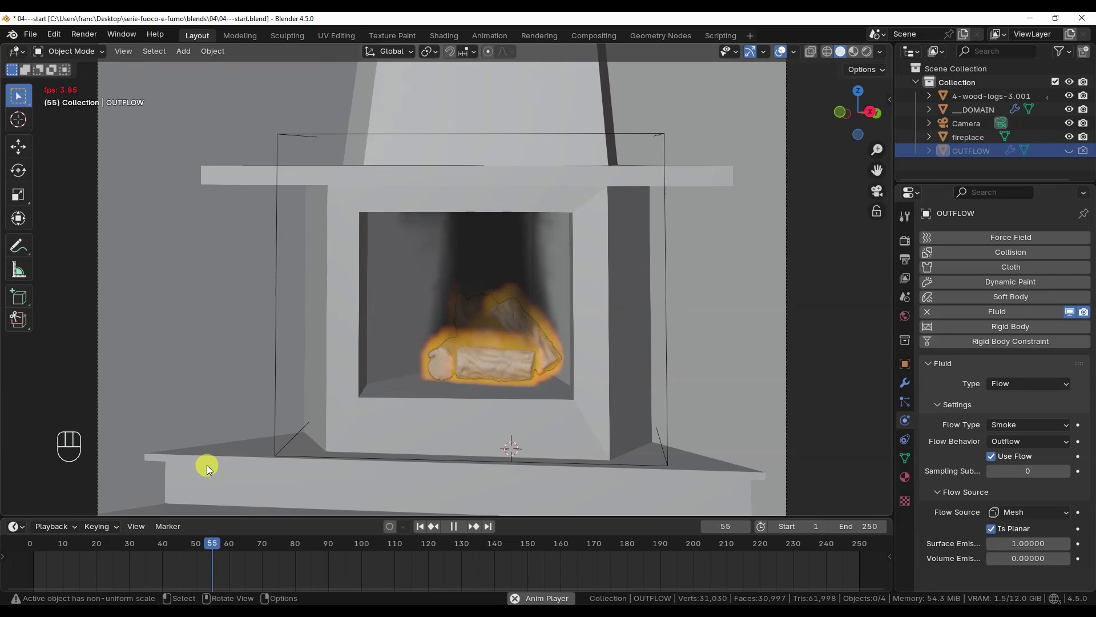
{"action": "key", "text": "shift+grave"}
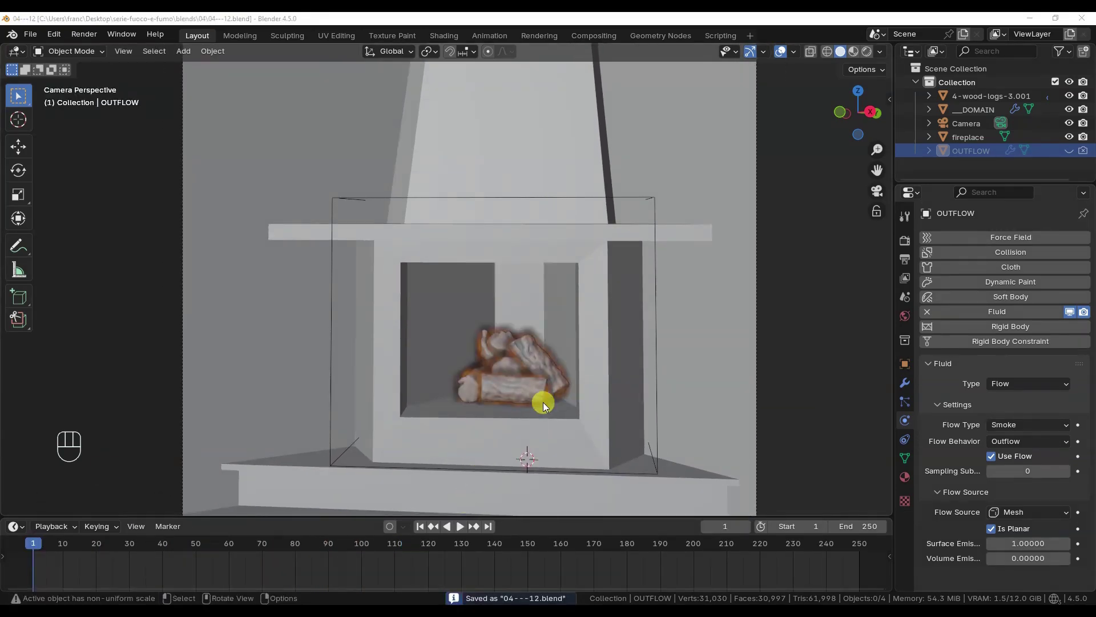
Try a dark blue Smoke Color on the wood logs, preview the simulation and undo the color change
{"action": "left_click", "coordinate": [536, 386]}
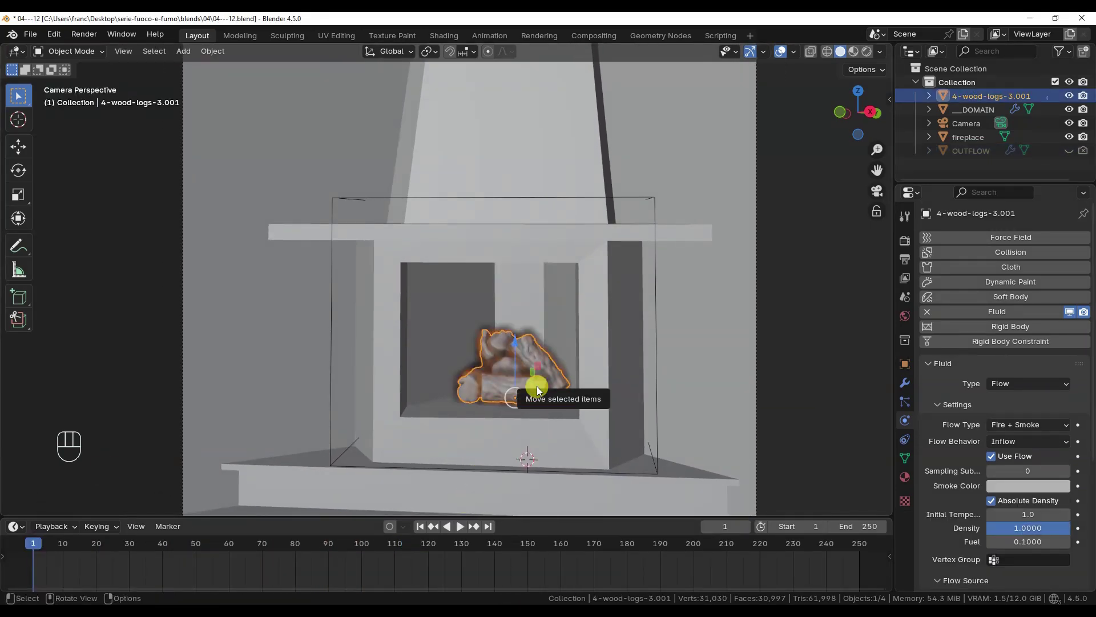
{"action": "scroll", "coordinate": [1050, 476], "scroll_direction": "down", "scroll_amount": 7}
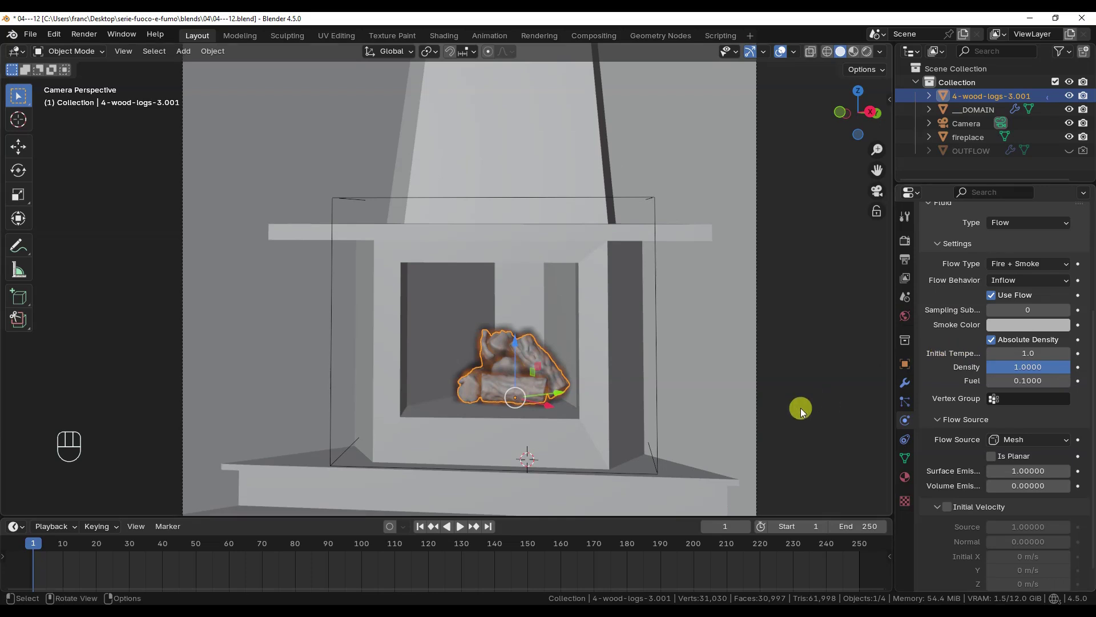
{"action": "left_click", "coordinate": [1030, 325]}
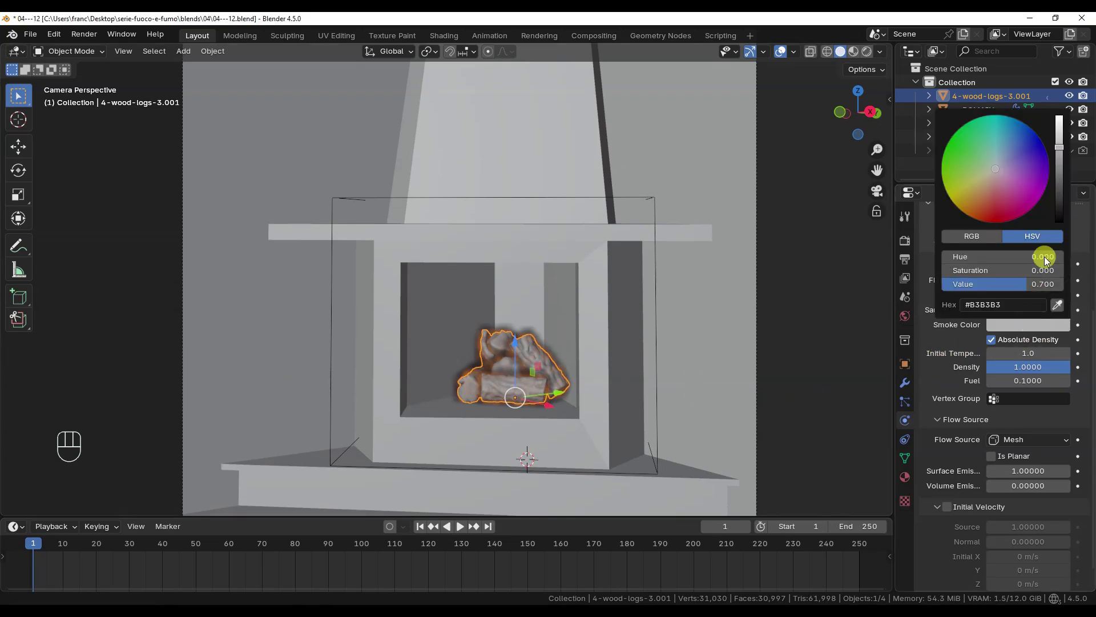
{"action": "left_click", "coordinate": [1035, 162]}
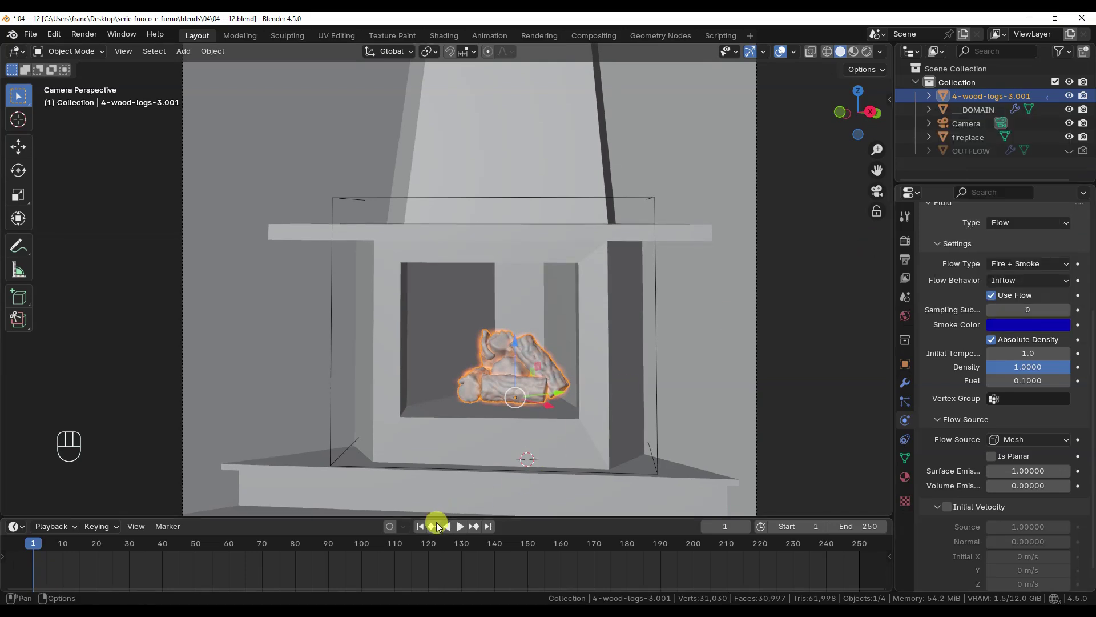
{"action": "left_click", "coordinate": [453, 526]}
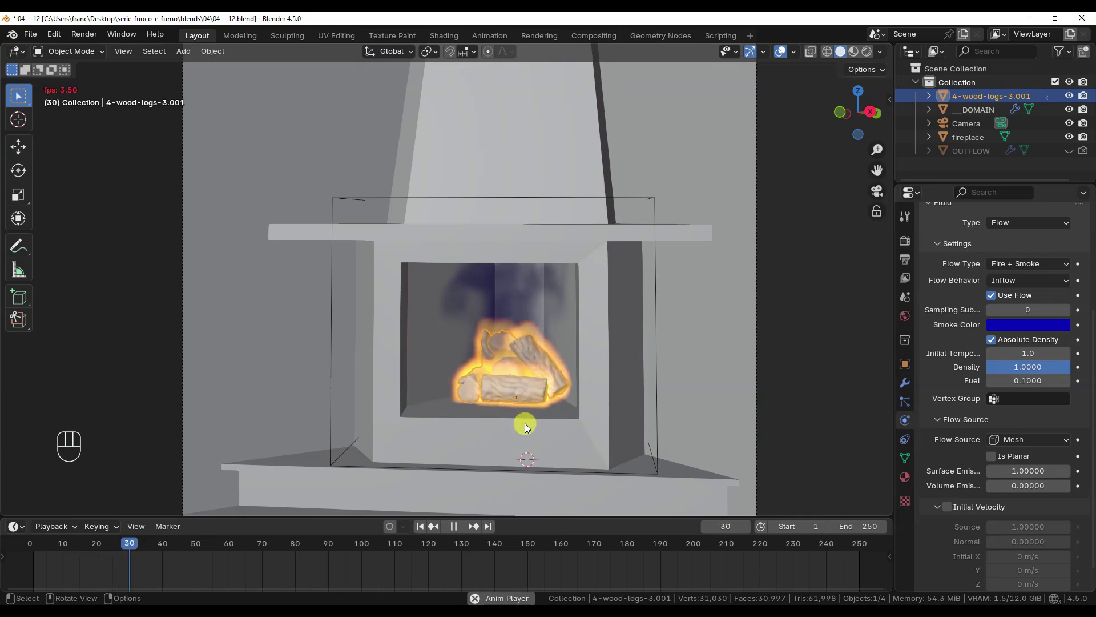
{"action": "key", "text": "ctrl+z"}
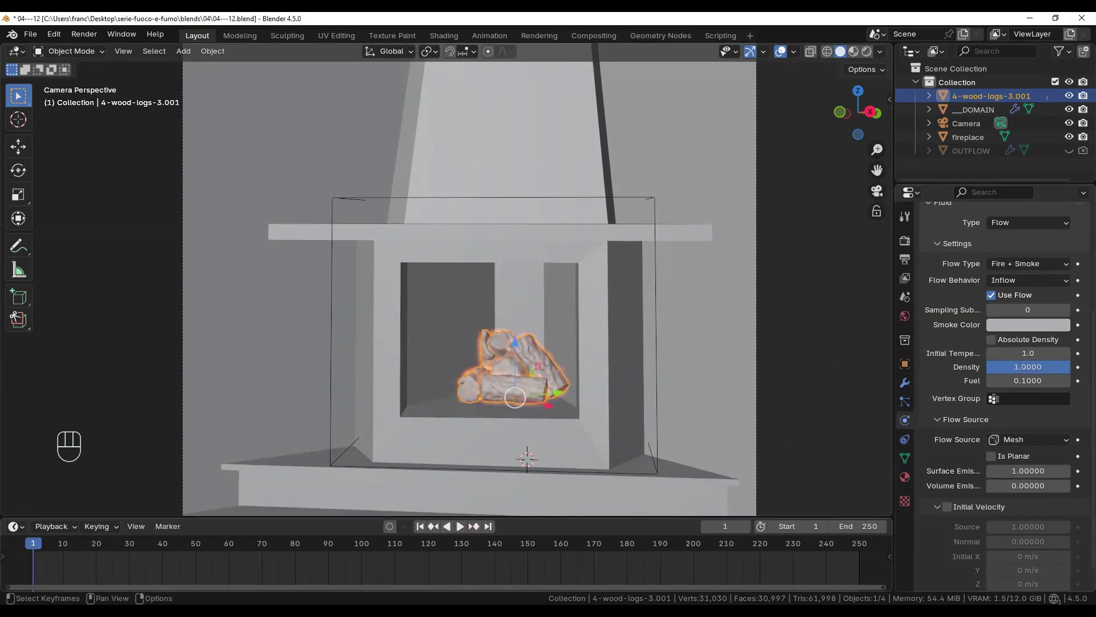
Replay the simulation with the logs' Absolute Density off, and return to the first frame with the OUTFLOW plane unhidden
{"action": "left_click", "coordinate": [458, 526]}
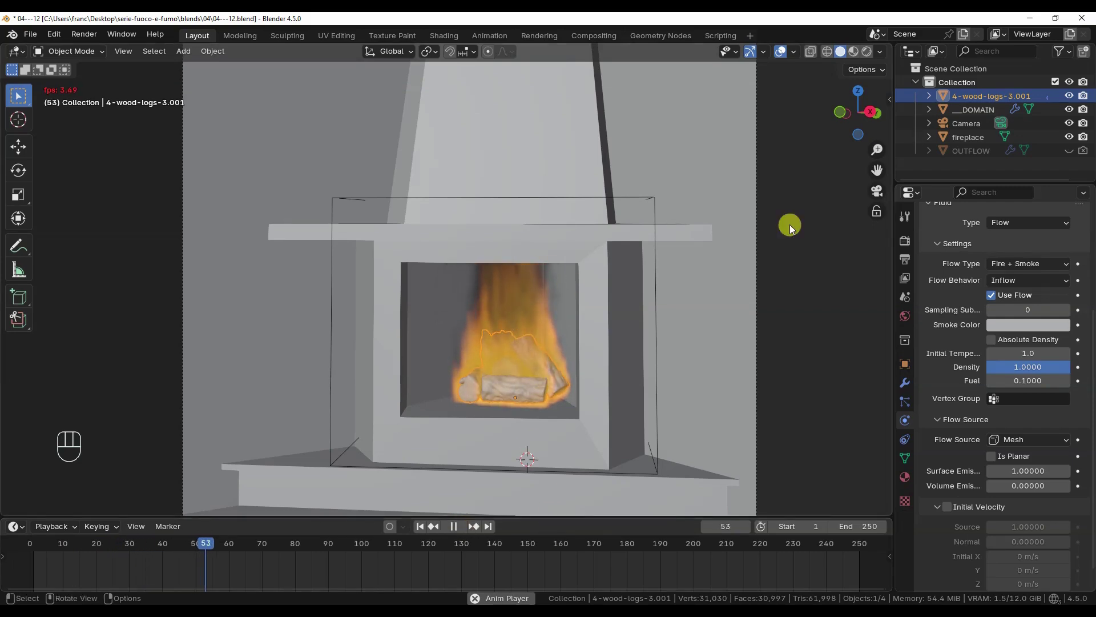
{"action": "left_click", "coordinate": [1069, 151]}
{"action": "left_click", "coordinate": [451, 530]}
{"action": "left_click", "coordinate": [420, 525]}
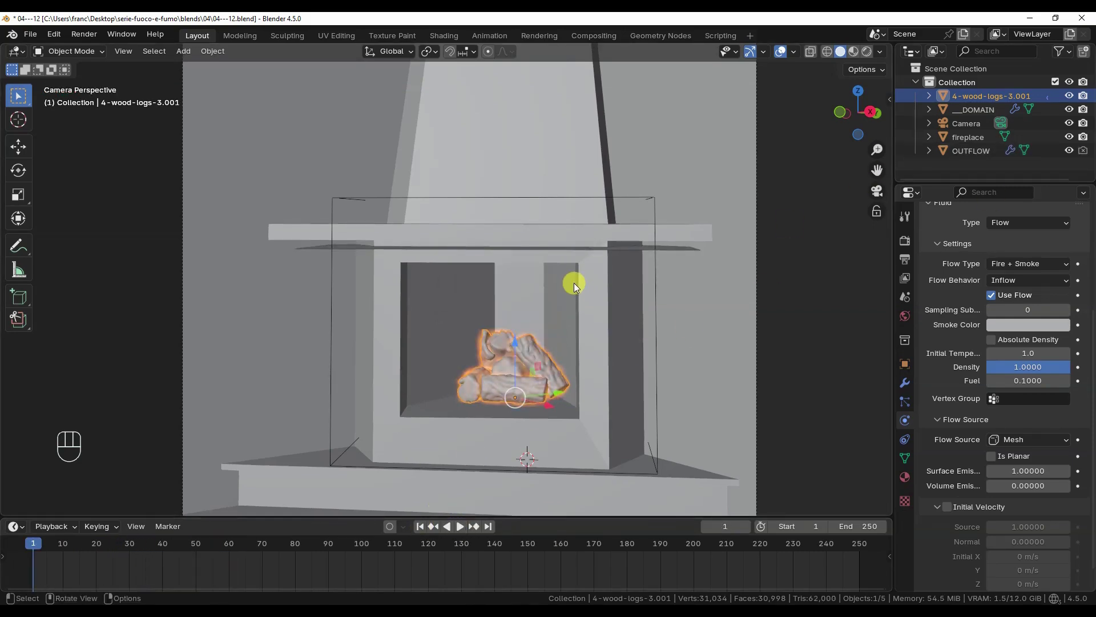
Raise the OUTFLOW plane along Z until it lies above the domain, and play the simulation
{"action": "left_click", "coordinate": [971, 151]}
{"action": "key", "text": "g"}
{"action": "key", "text": "z"}
{"action": "left_click", "coordinate": [634, 114]}
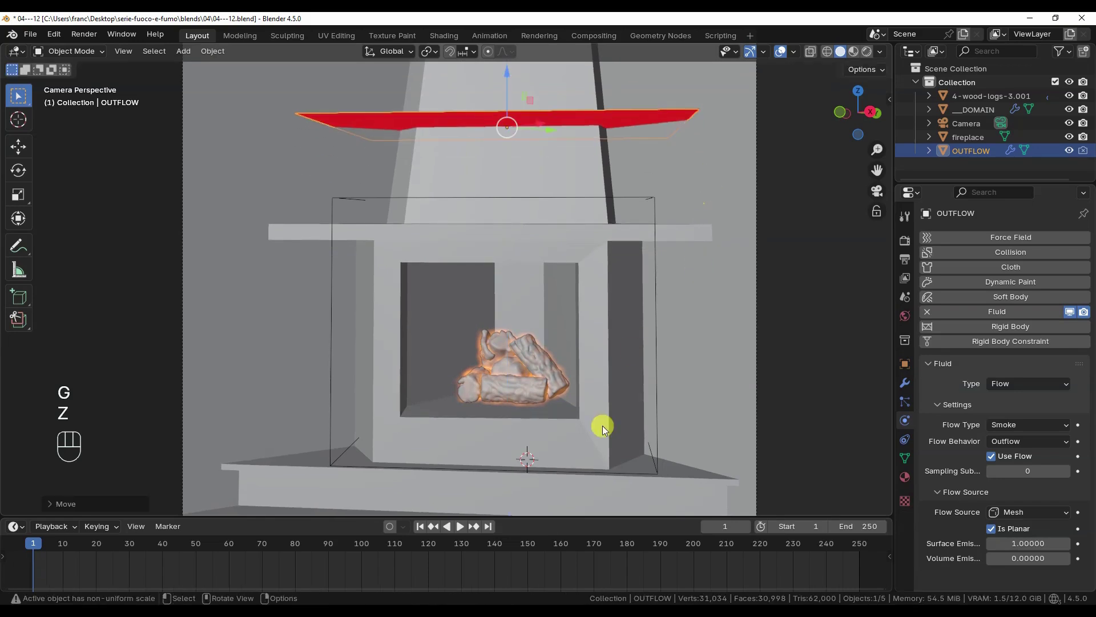
{"action": "left_click", "coordinate": [462, 528]}
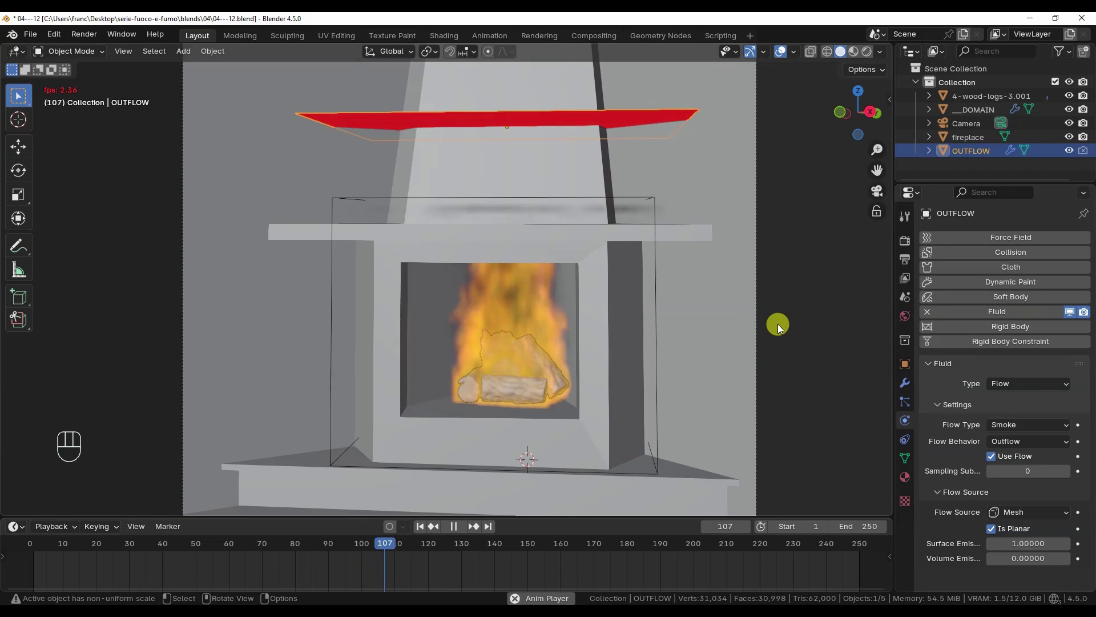
Stop the simulation at the first frame, lower the OUTFLOW plane about 1.14 m along Z to shelf height, and hide it
{"action": "key", "text": "Escape"}
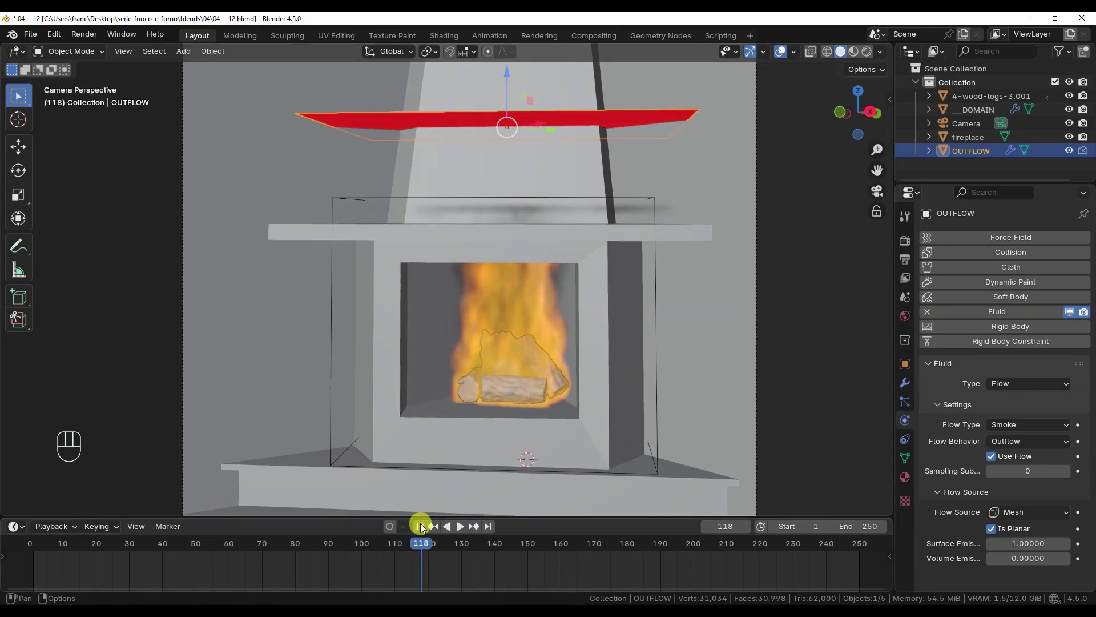
{"action": "key", "text": "g"}
{"action": "key", "text": "z"}
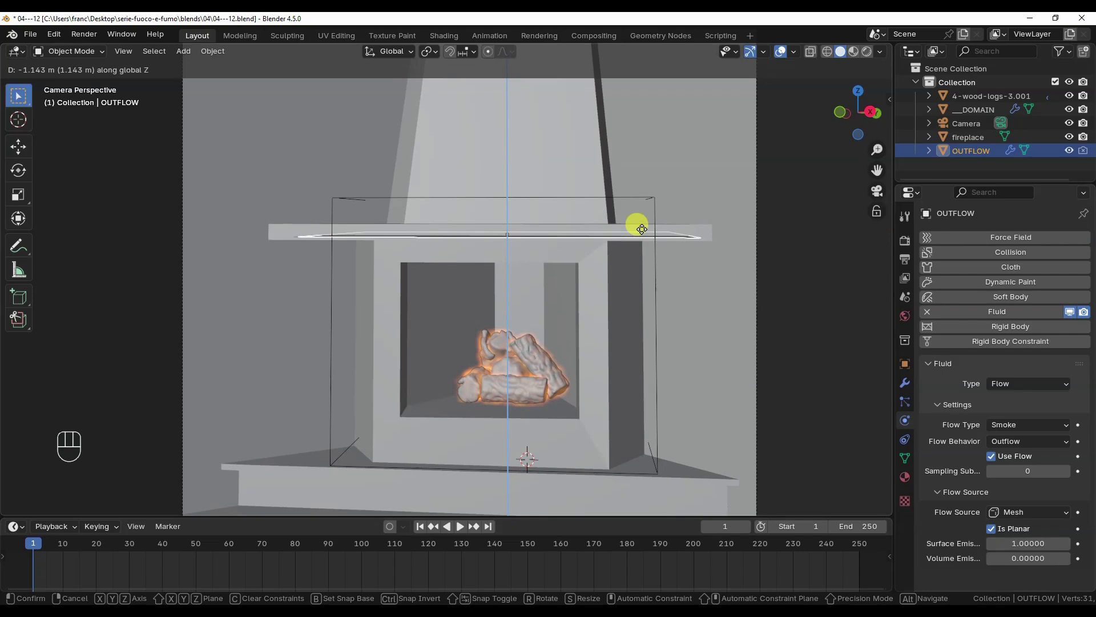
{"action": "left_click", "coordinate": [639, 228]}
{"action": "left_click", "coordinate": [1067, 151]}
Turn on Absolute Density for the wood logs, set their Density to 0.2, and play the simulation
{"action": "left_click", "coordinate": [535, 378]}
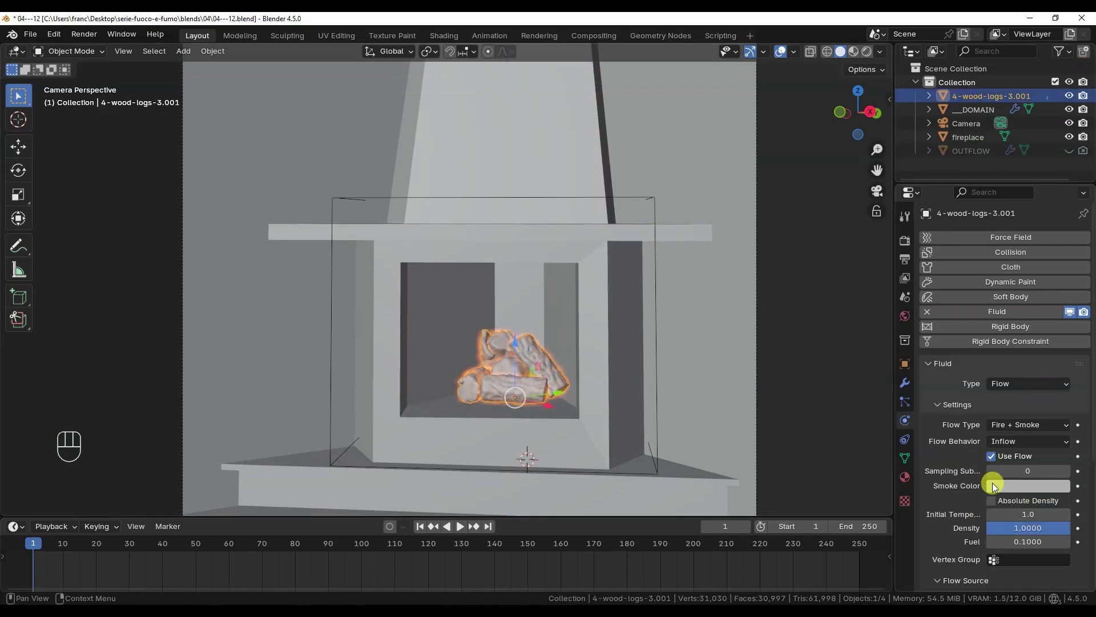
{"action": "left_click", "coordinate": [419, 526]}
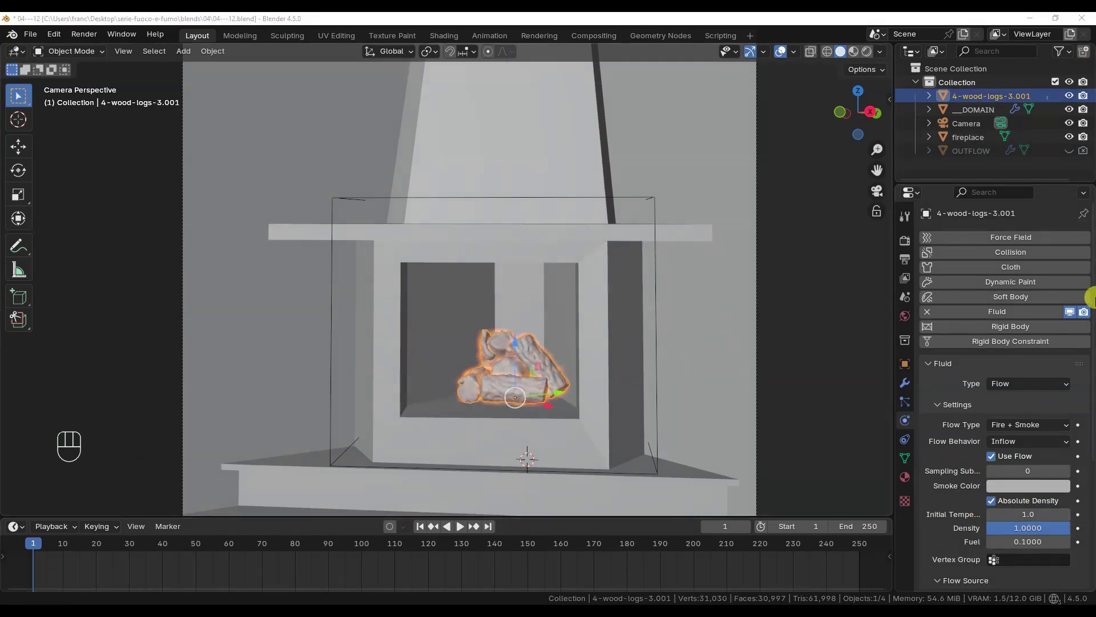
{"action": "scroll", "coordinate": [1066, 359], "scroll_direction": "down", "scroll_amount": 6}
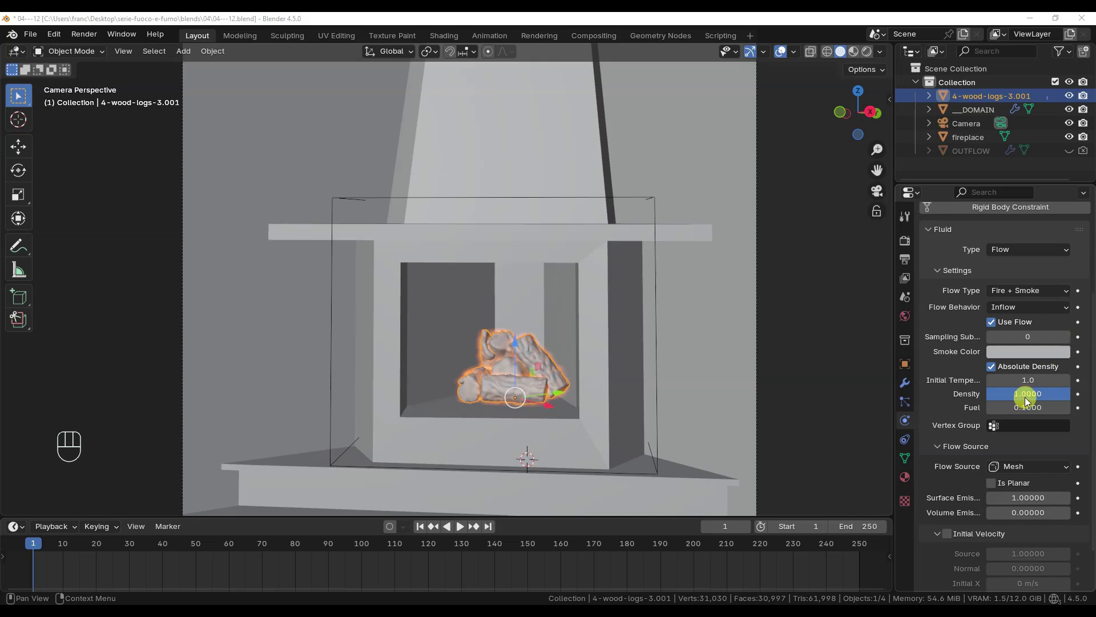
{"action": "left_click", "coordinate": [1021, 394]}
{"action": "type", "text": "0.2"}
{"action": "key", "text": "Return"}
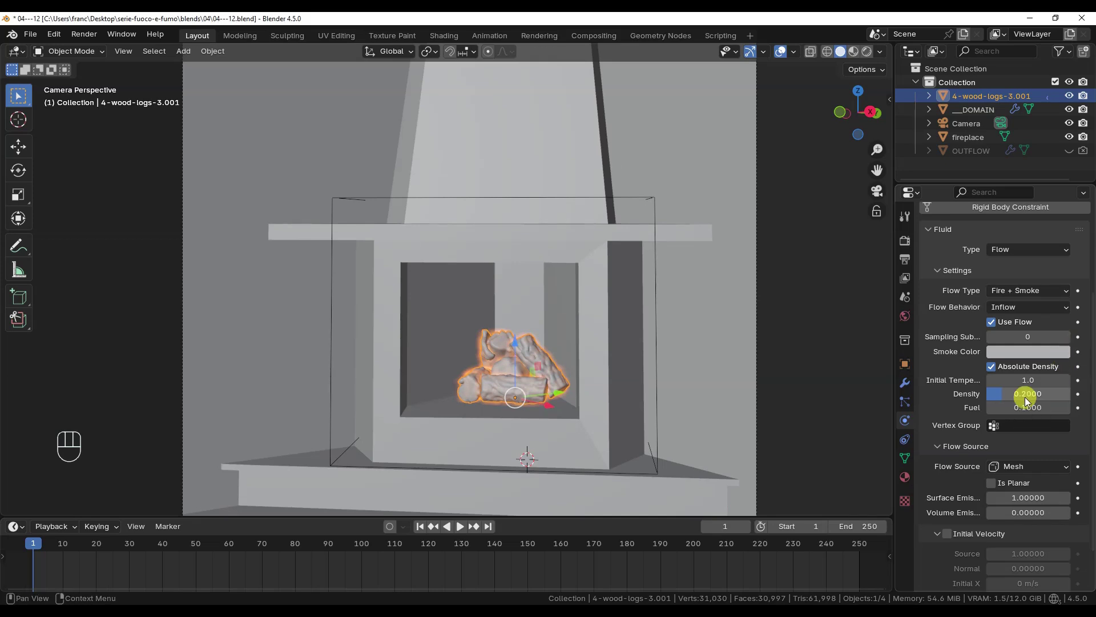
{"action": "left_click", "coordinate": [461, 527]}
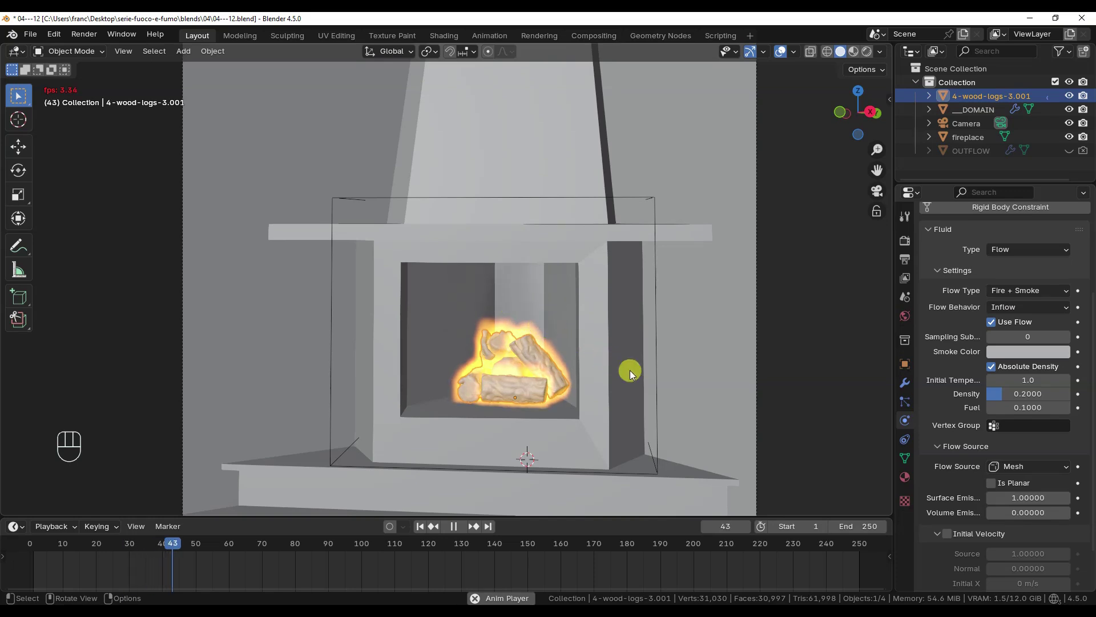
Set the wood logs' Density to 0.4, stop the simulation and return to the first frame
{"action": "left_click", "coordinate": [1018, 392]}
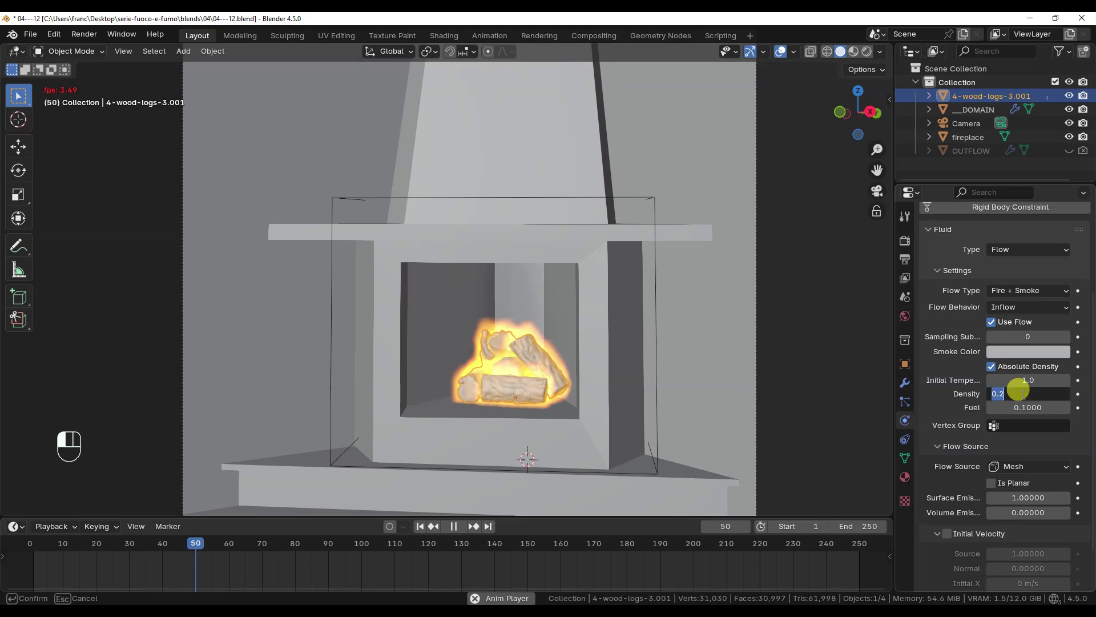
{"action": "type", "text": "0.4"}
{"action": "key", "text": "Return"}
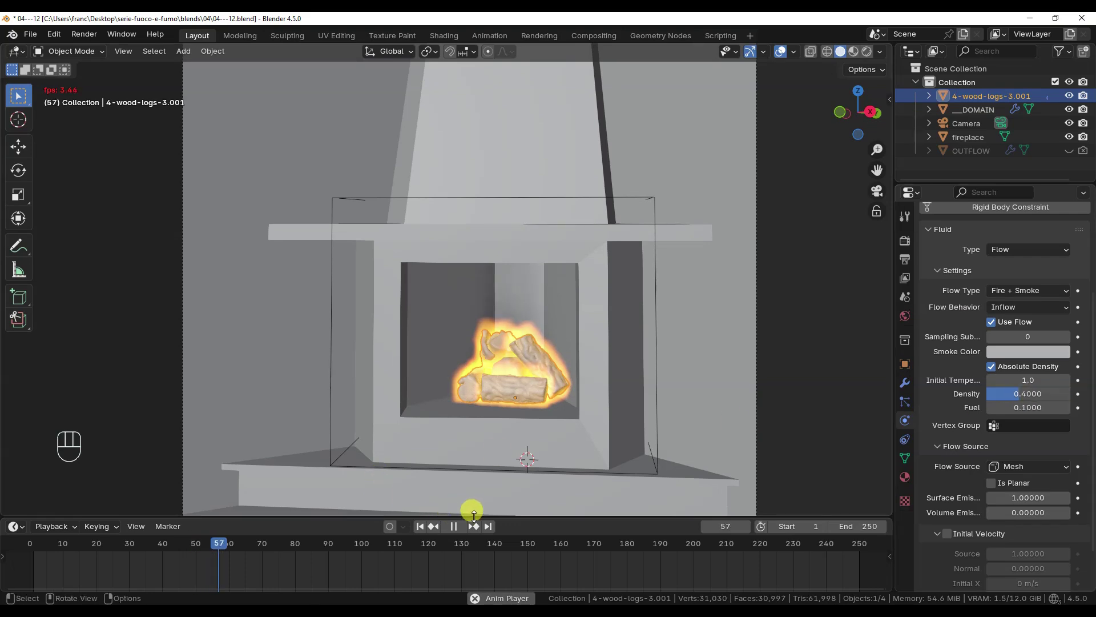
{"action": "left_click", "coordinate": [453, 526]}
{"action": "left_click", "coordinate": [433, 526]}
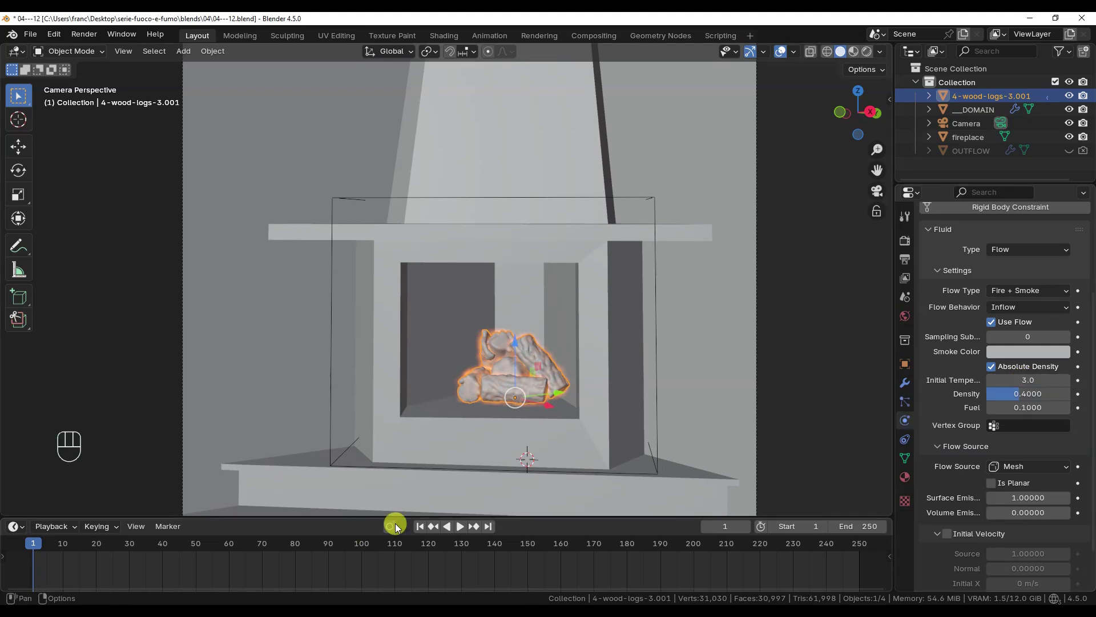
Try an Initial Temperature of 3.0 on the wood logs, preview the simulation, and return to the first frame
{"action": "left_click", "coordinate": [462, 526]}
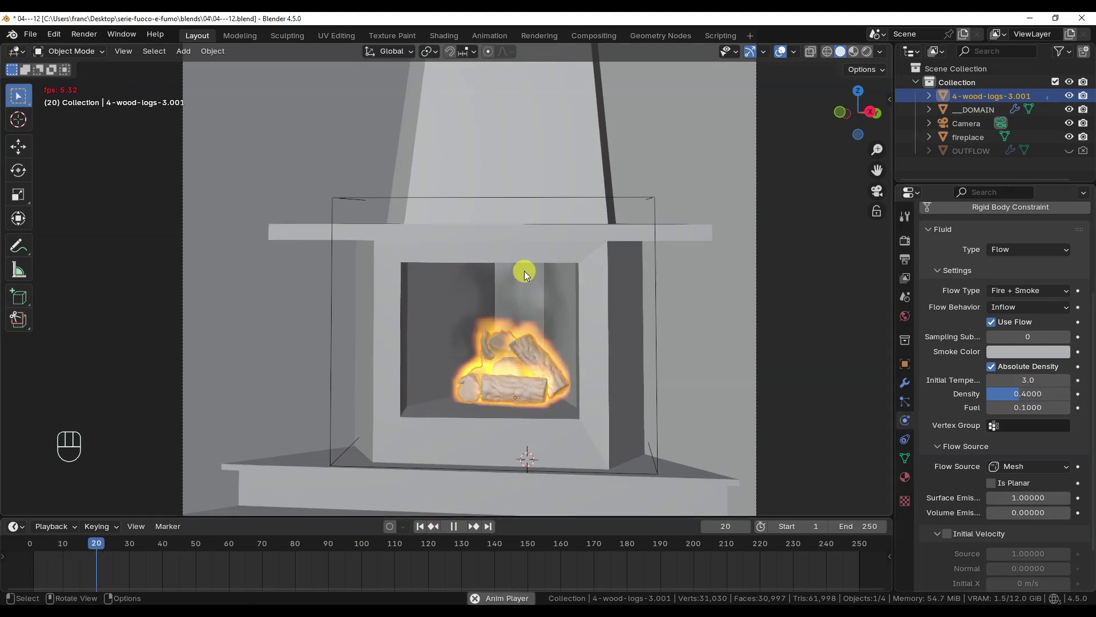
{"action": "left_click", "coordinate": [453, 526]}
{"action": "left_click", "coordinate": [420, 526]}
Try an Initial Temperature of -5 on the wood logs, preview the simulation, and return to the first frame
{"action": "double_click", "coordinate": [1041, 382]}
{"action": "type", "text": "-5"}
{"action": "key", "text": "Return"}
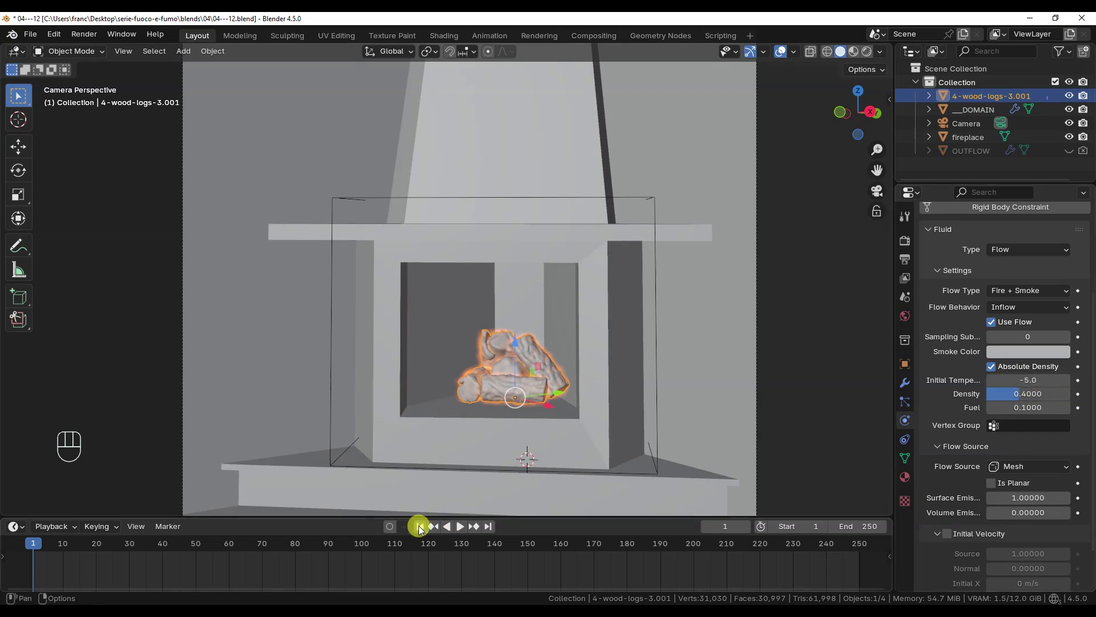
{"action": "left_click", "coordinate": [460, 525]}
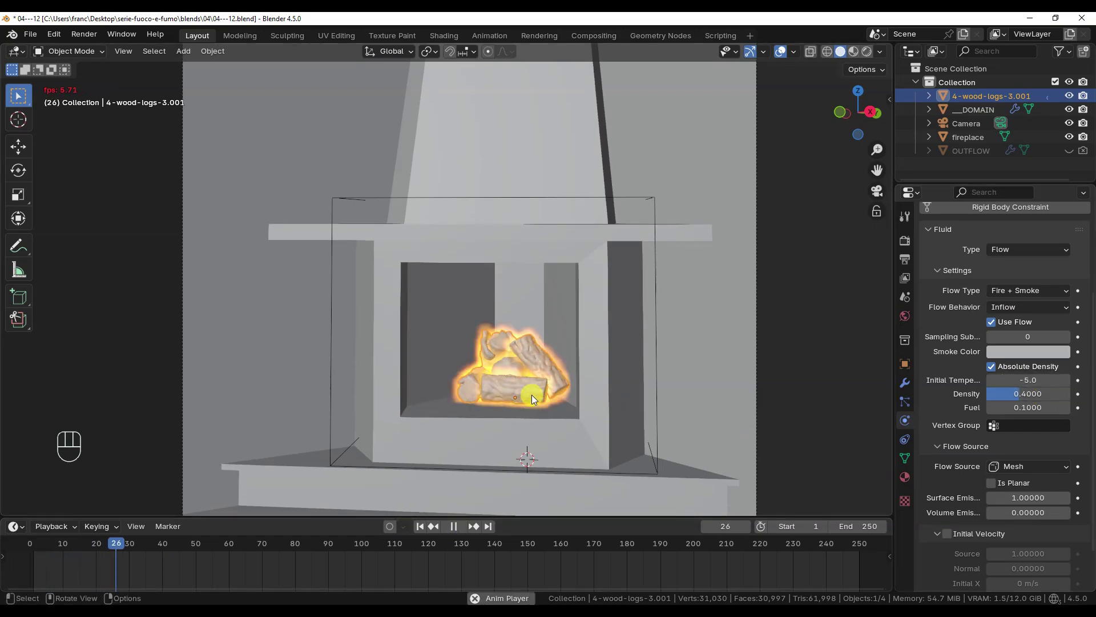
{"action": "left_click", "coordinate": [454, 525]}
{"action": "left_click", "coordinate": [420, 525]}
Set the logs' Initial Temperature to 1.0, preview the simulation, and return to the first frame
{"action": "left_click_drag", "start_coordinate": [1008, 384], "coordinate": [1028, 385]}
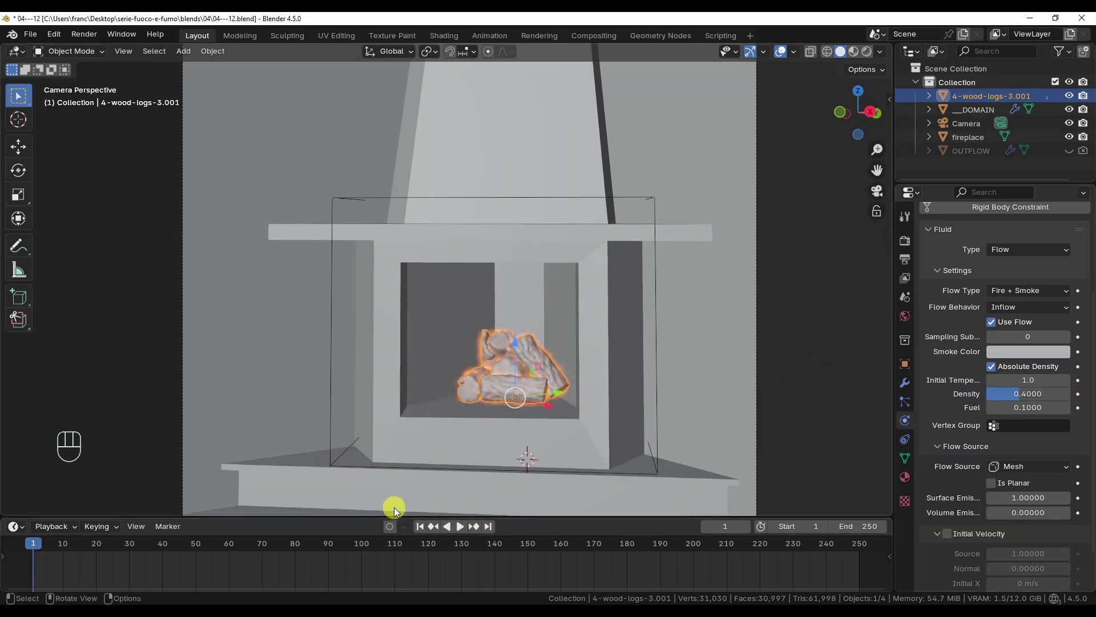
{"action": "left_click", "coordinate": [459, 526]}
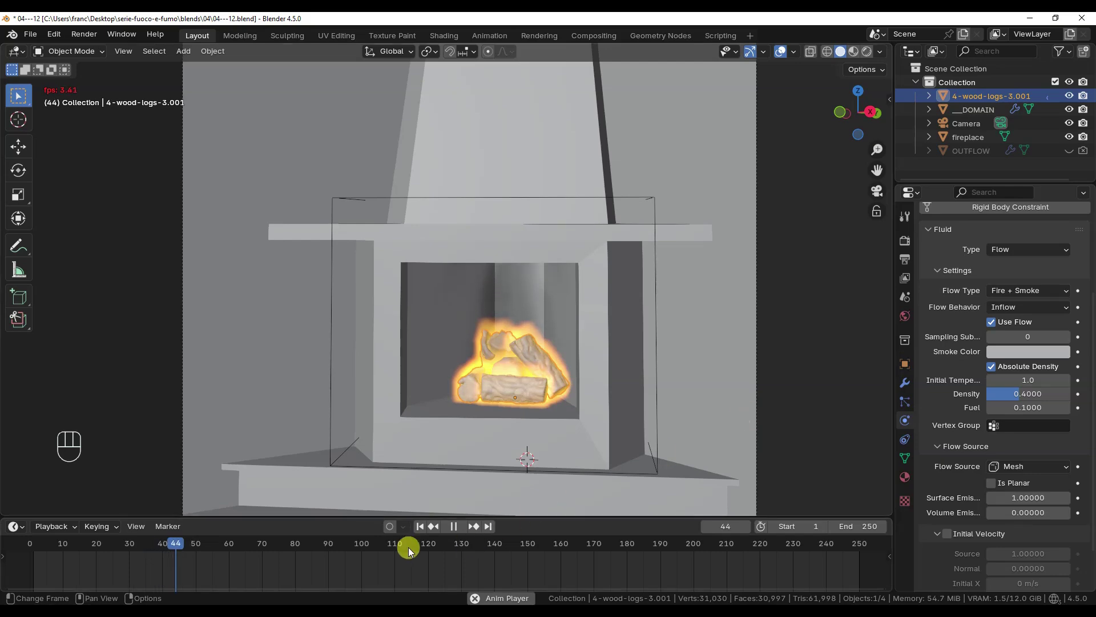
{"action": "left_click", "coordinate": [453, 526]}
{"action": "key", "text": "shift+Left"}
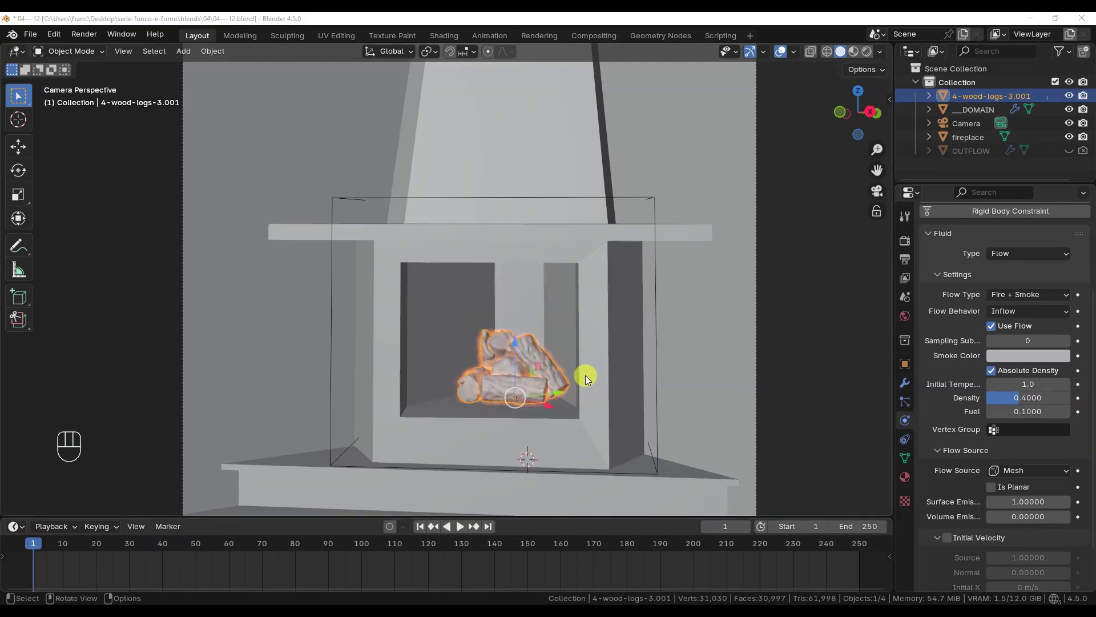
Select only the middle log of the pile in Edit Mode, assign it to a new vertex group, and return to Object Mode
{"action": "scroll", "coordinate": [547, 362], "scroll_direction": "up", "scroll_amount": 4}
{"action": "middle_click_drag", "start_coordinate": [567, 382], "coordinate": [511, 230], "text": "shift"}
{"action": "scroll", "coordinate": [536, 279], "scroll_direction": "up", "scroll_amount": 3}
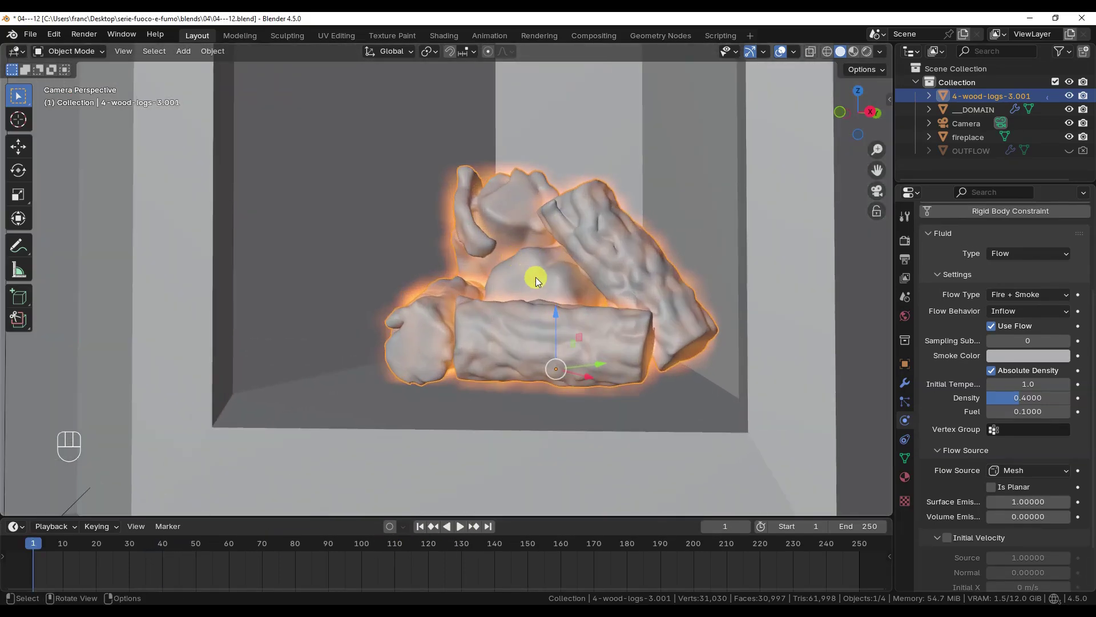
{"action": "key", "text": "Tab"}
{"action": "key", "text": "alt+a"}
{"action": "key", "text": "l"}
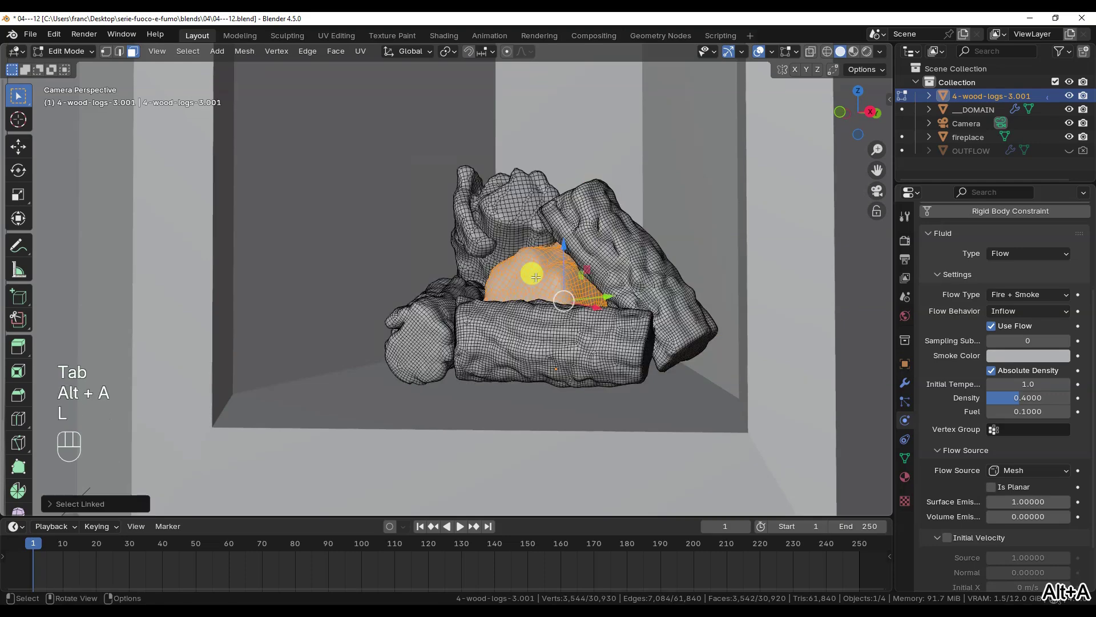
{"action": "left_click", "coordinate": [905, 458]}
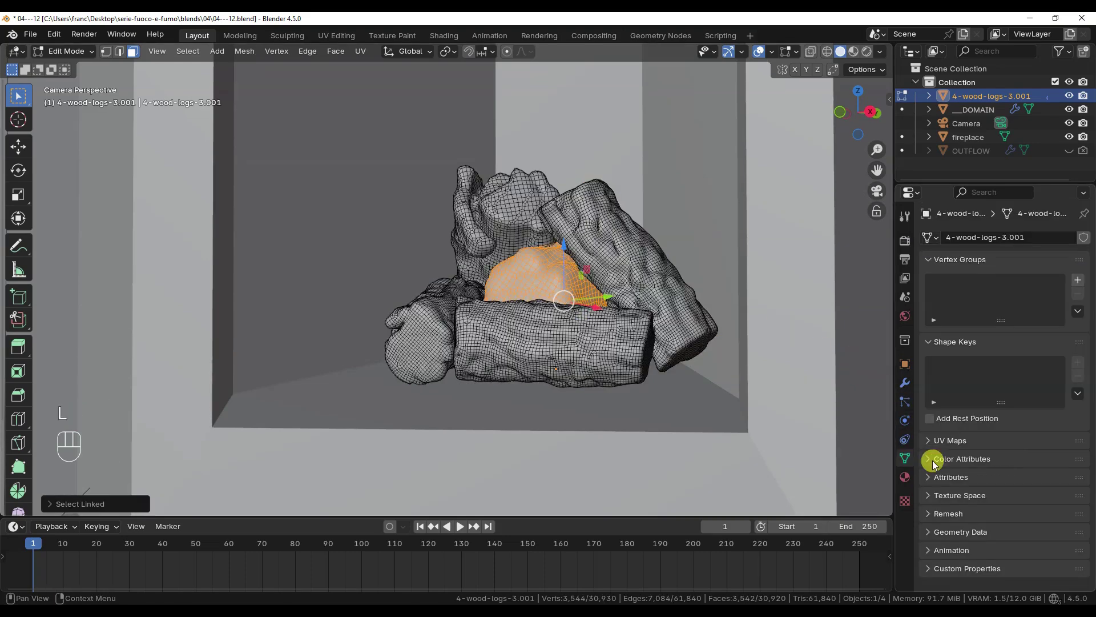
{"action": "left_click", "coordinate": [1078, 279]}
{"action": "left_click", "coordinate": [961, 360]}
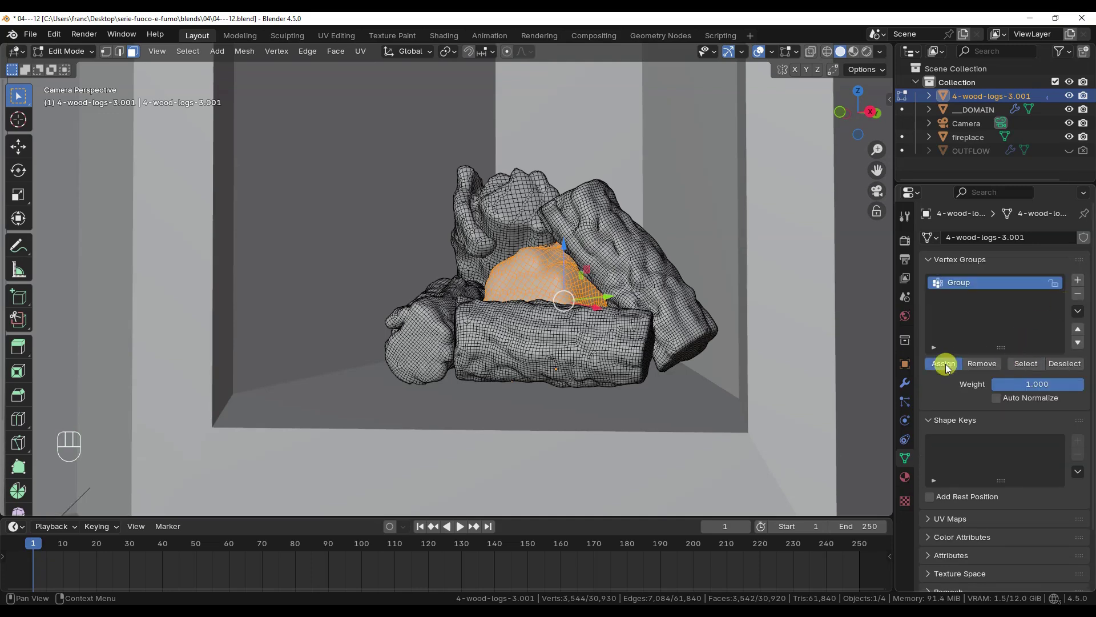
{"action": "left_click", "coordinate": [1064, 365]}
{"action": "key", "text": "Tab"}
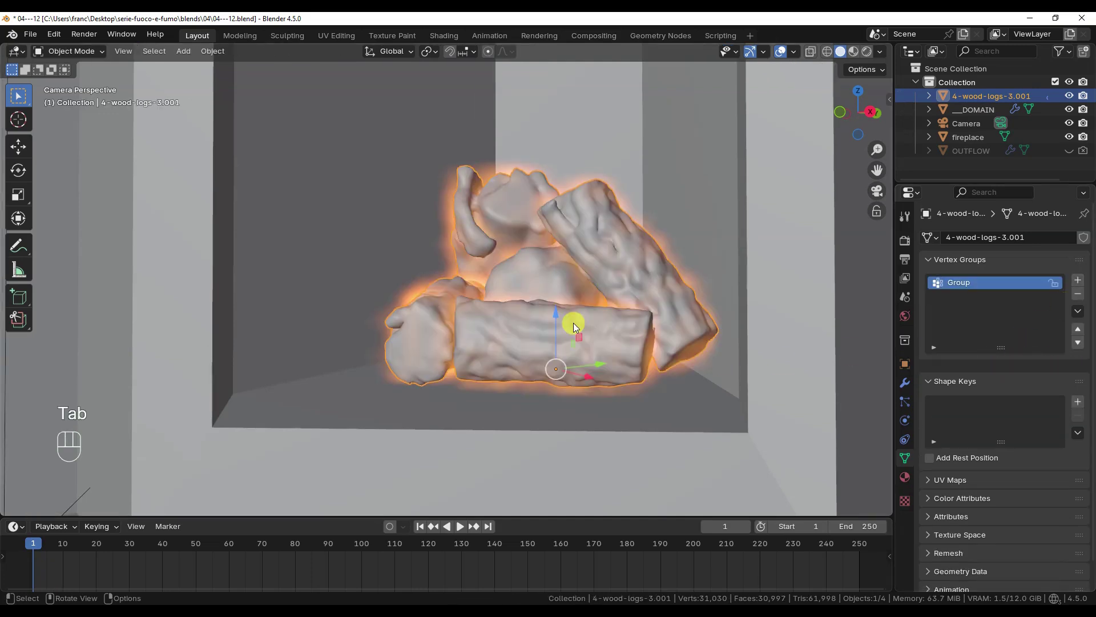
Try limiting the wood logs' fluid flow to the vertex group named Group
{"action": "left_click", "coordinate": [905, 420]}
{"action": "scroll", "coordinate": [936, 388], "scroll_direction": "down", "scroll_amount": 7}
{"action": "left_click", "coordinate": [1026, 404]}
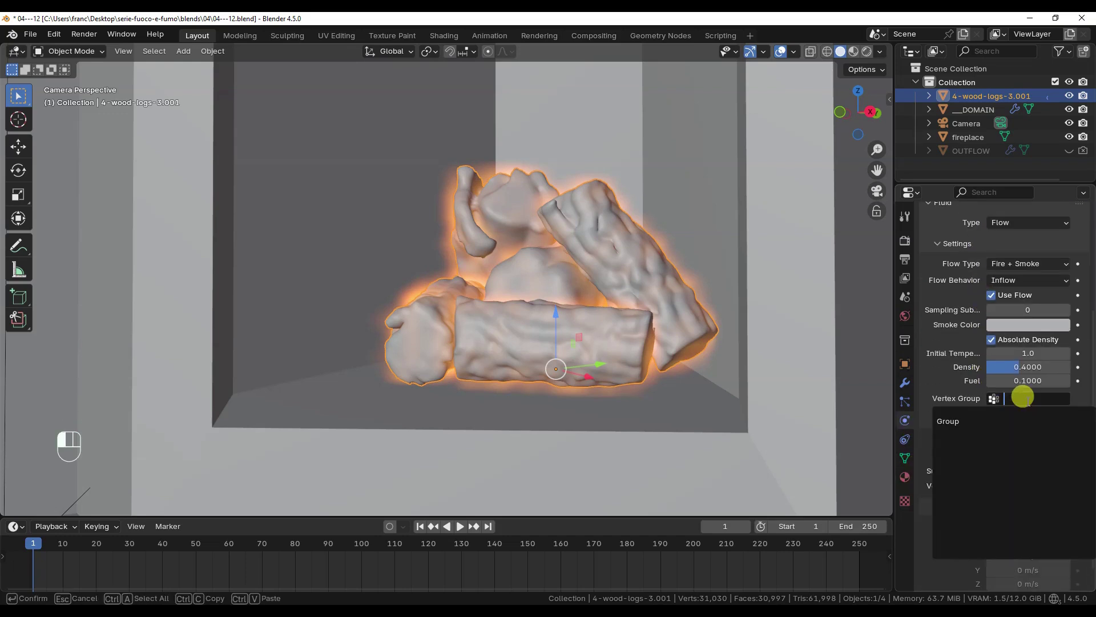
{"action": "left_click", "coordinate": [1027, 421]}
{"action": "scroll", "coordinate": [695, 358], "scroll_direction": "down", "scroll_amount": 4}
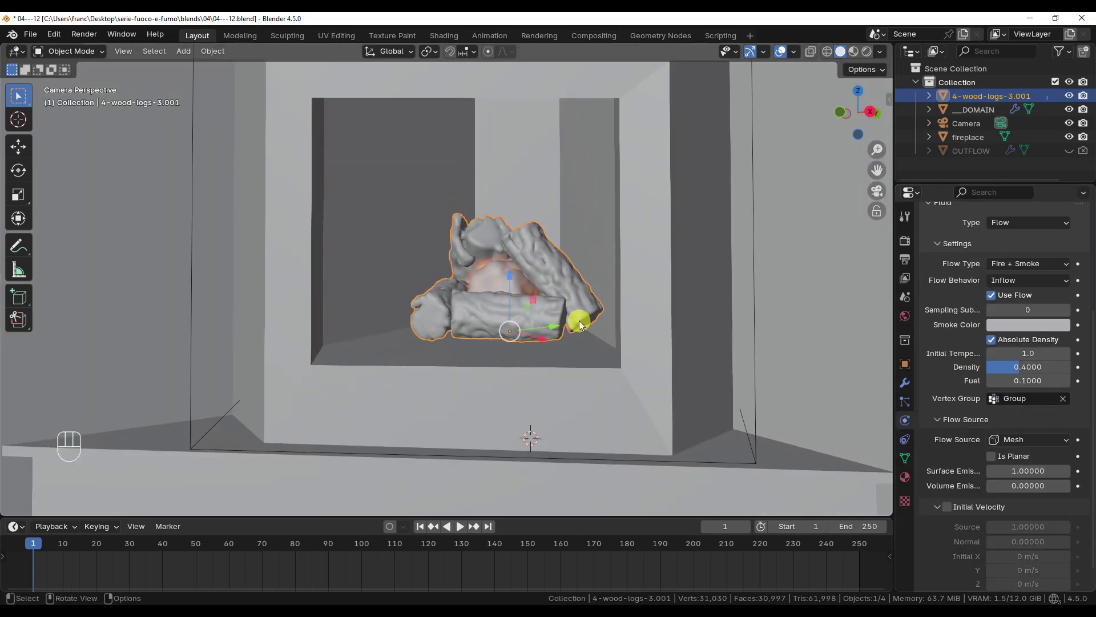
Enable the Texture option in the wood logs' fluid flow settings
{"action": "scroll", "coordinate": [947, 362], "scroll_direction": "down", "scroll_amount": 1}
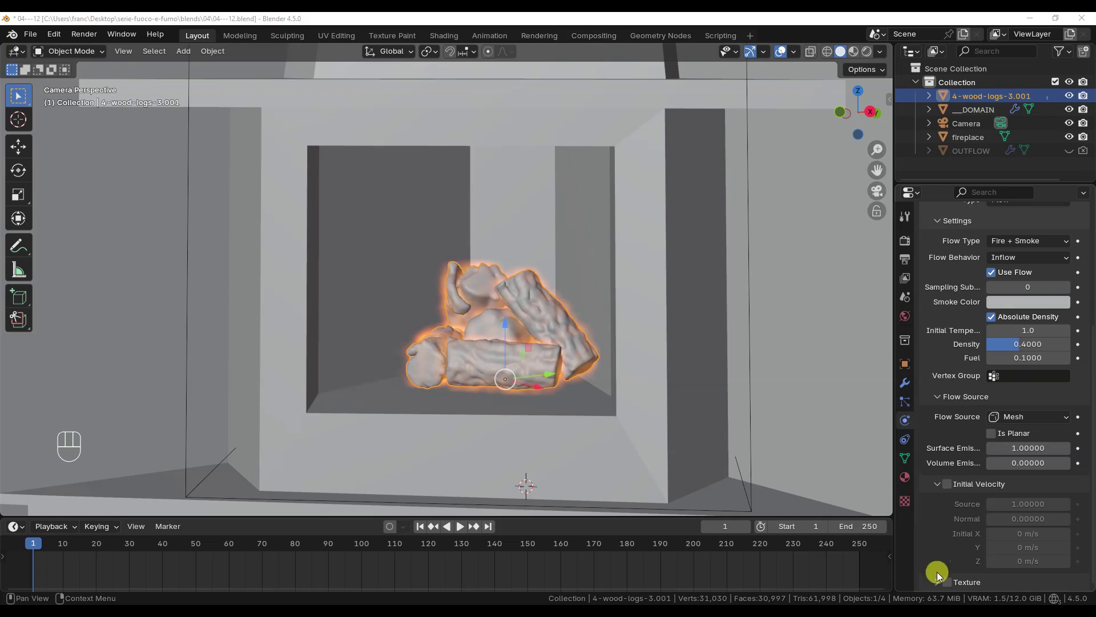
{"action": "scroll", "coordinate": [965, 562], "scroll_direction": "down", "scroll_amount": 3}
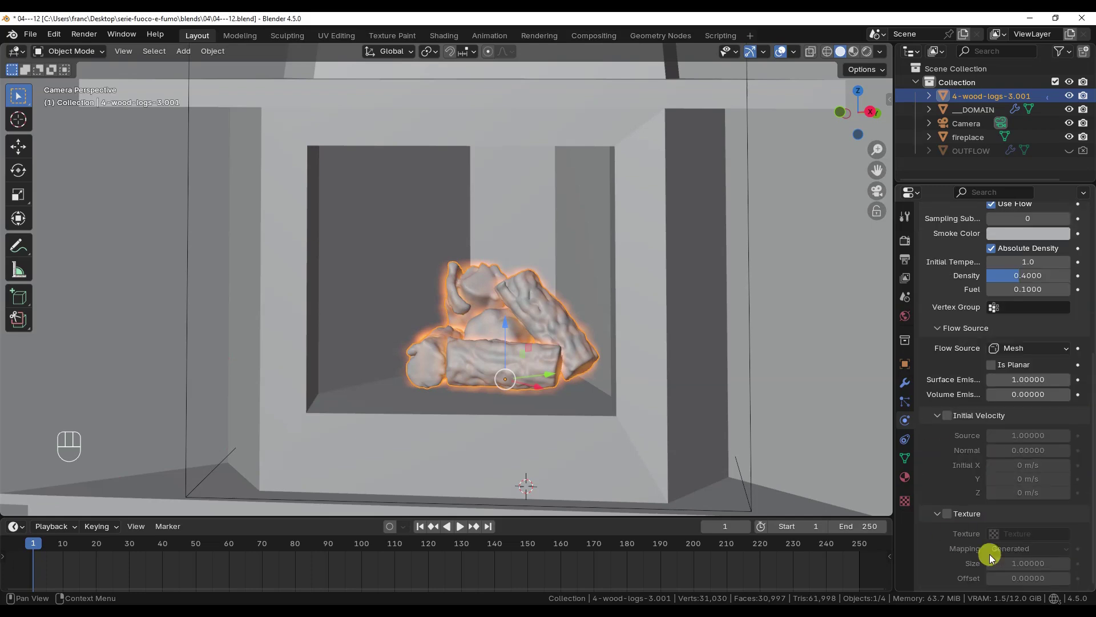
{"action": "left_click", "coordinate": [947, 514]}
{"action": "left_click", "coordinate": [1025, 535]}
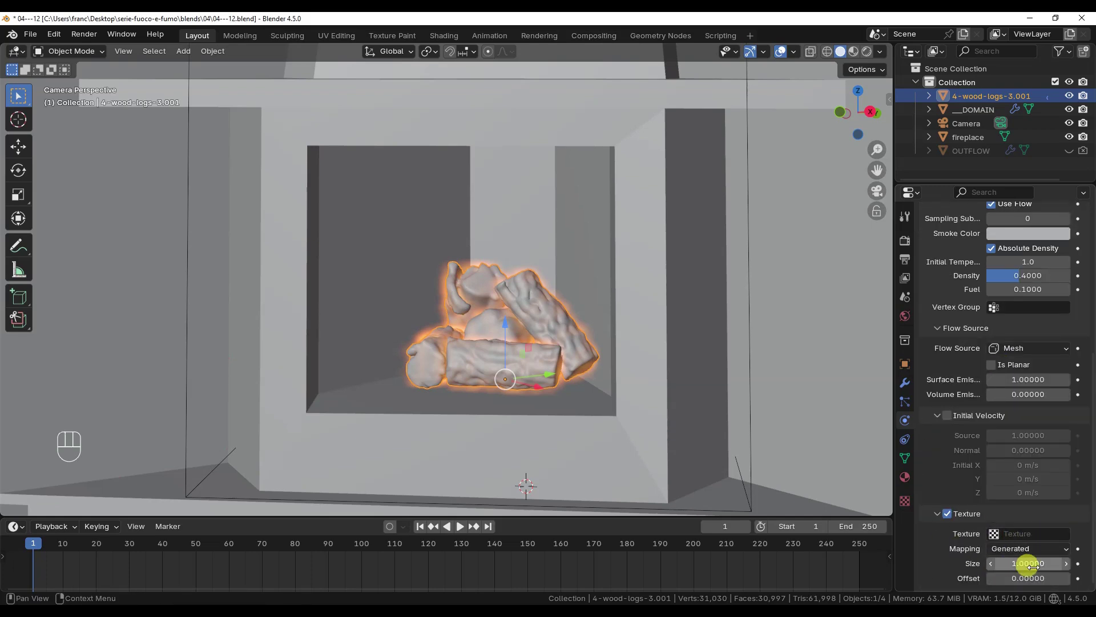
Create a new texture for the logs' fluid and set its type to Distorted Noise
{"action": "left_click", "coordinate": [905, 501]}
{"action": "left_click", "coordinate": [1044, 259]}
{"action": "left_click", "coordinate": [932, 474]}
{"action": "key", "text": "Escape"}
{"action": "left_click", "coordinate": [1027, 277]}
{"action": "left_click", "coordinate": [1022, 343]}
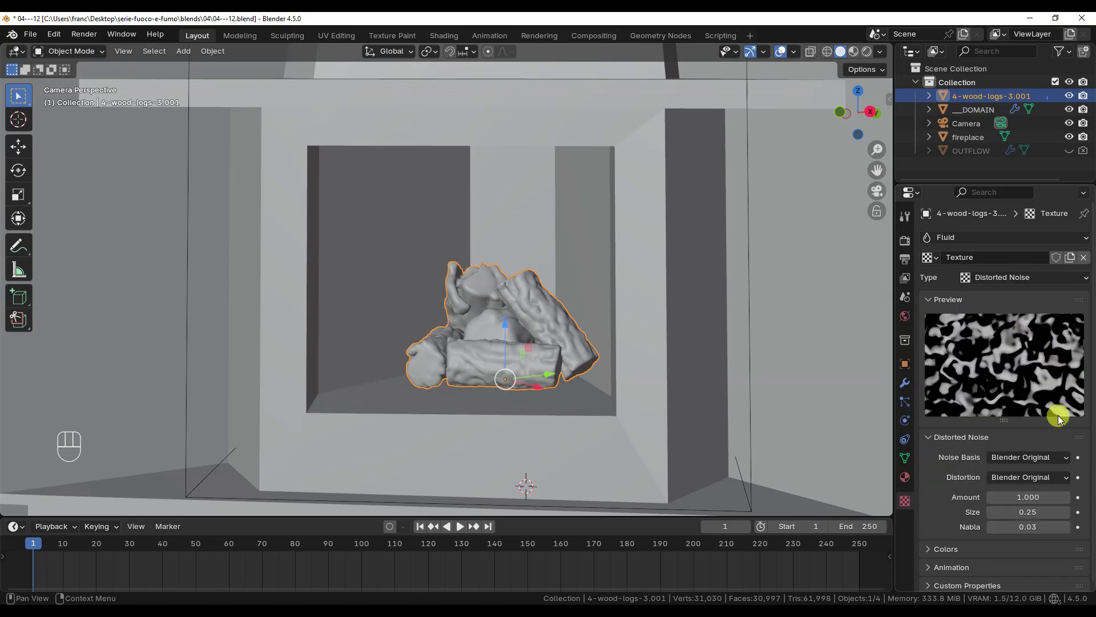
Assign the new texture named Texture to the logs' fluid flow
{"action": "left_click", "coordinate": [905, 420]}
{"action": "scroll", "coordinate": [1027, 465], "scroll_direction": "down", "scroll_amount": 10}
{"action": "left_click", "coordinate": [1031, 533]}
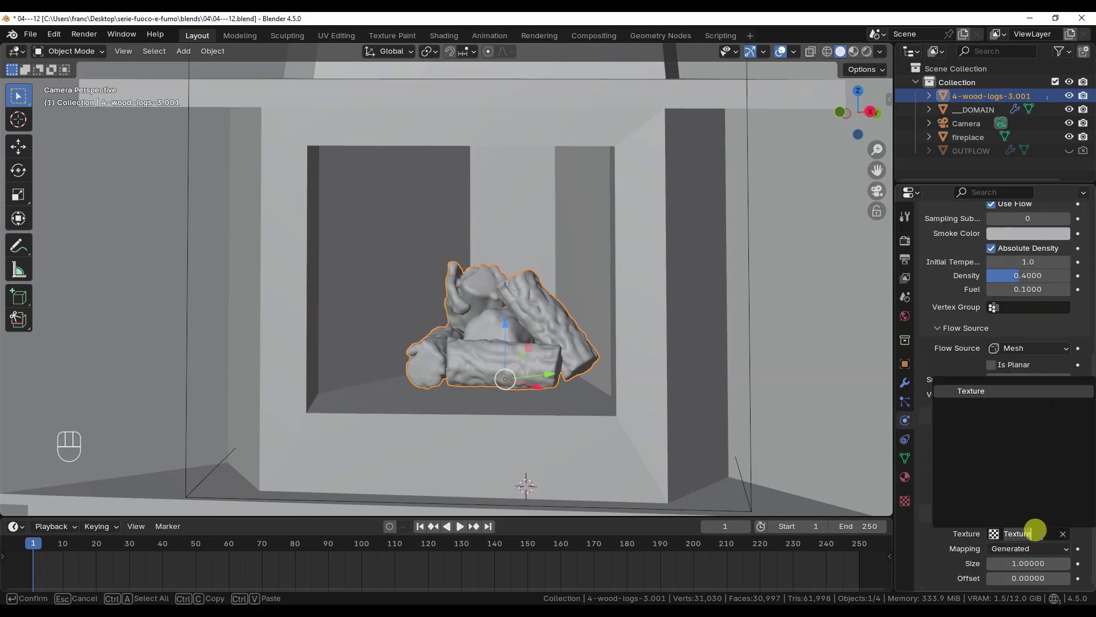
{"action": "left_click", "coordinate": [973, 393]}
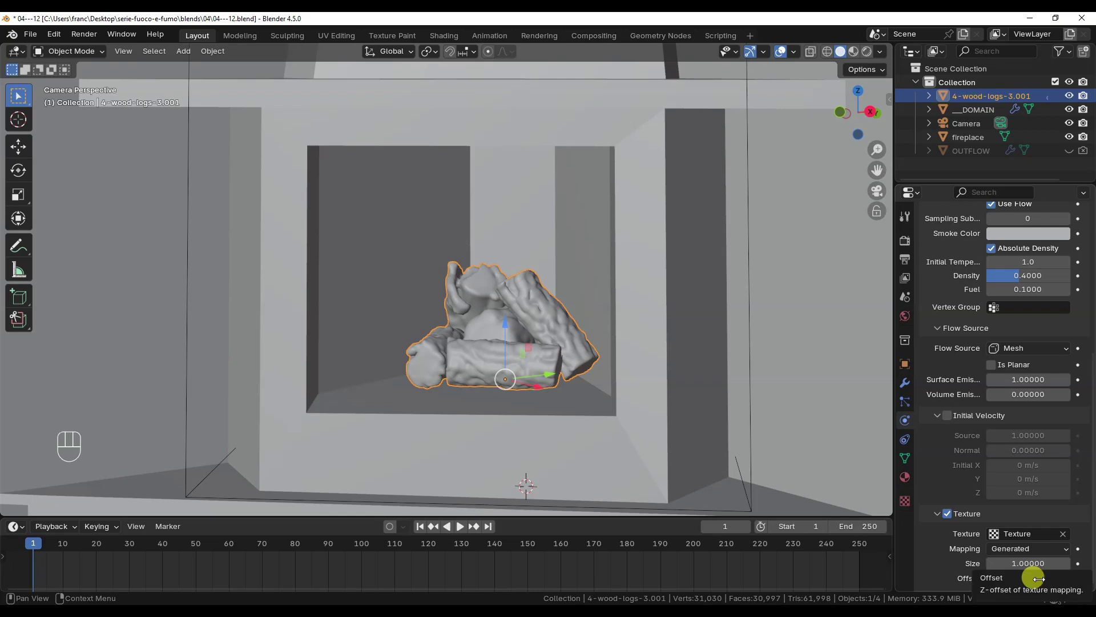
Keyframe the flow texture's Offset on the first frame, keyframe it at 10 on frame 250, and play the simulation
{"action": "right_click", "coordinate": [1028, 578]}
{"action": "left_click", "coordinate": [965, 425]}
{"action": "left_click", "coordinate": [488, 526]}
{"action": "left_click", "coordinate": [1013, 577]}
{"action": "type", "text": "10"}
{"action": "key", "text": "Return"}
{"action": "right_click", "coordinate": [1014, 575]}
{"action": "left_click", "coordinate": [1005, 437]}
{"action": "left_click", "coordinate": [459, 526]}
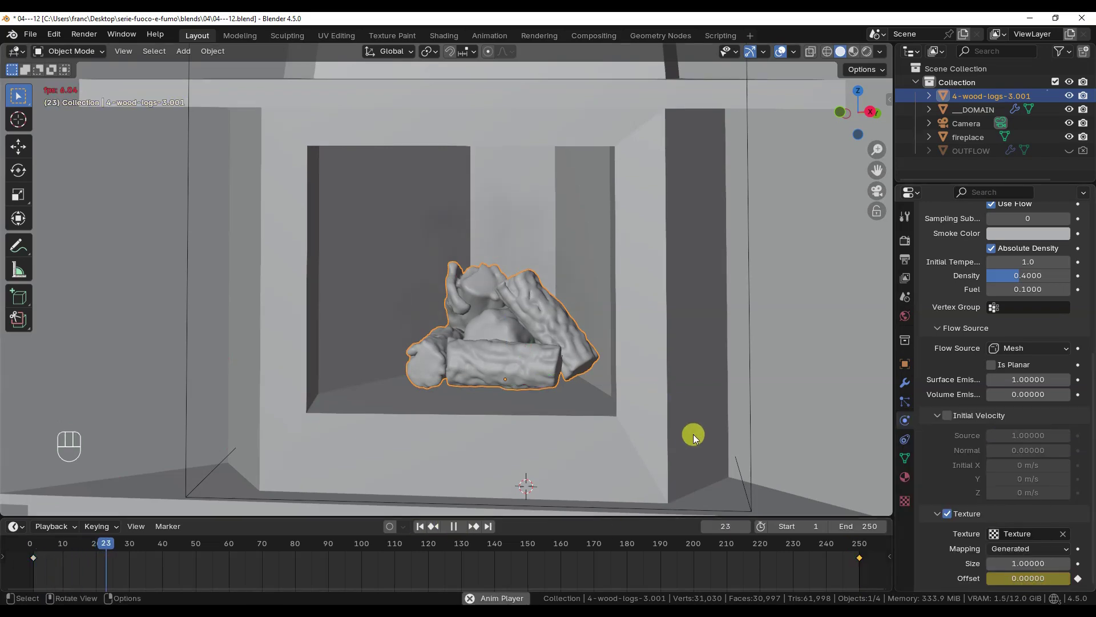
Change the fluid texture's type to Clouds while the simulation plays, and return to the first frame
{"action": "left_click", "coordinate": [904, 501]}
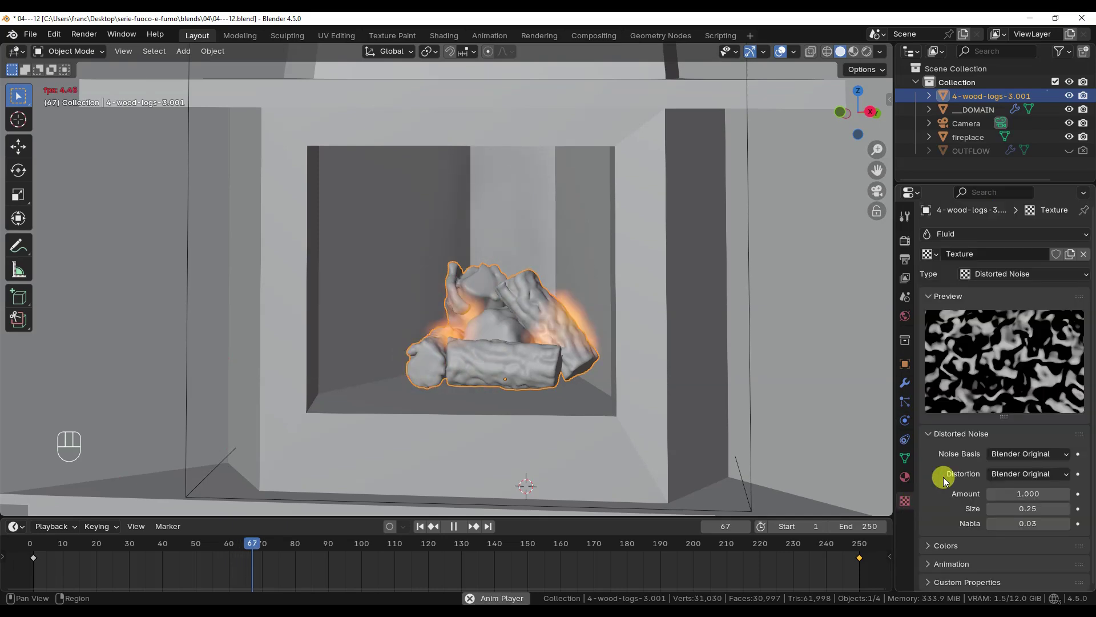
{"action": "left_click", "coordinate": [1011, 274]}
{"action": "left_click", "coordinate": [1008, 320]}
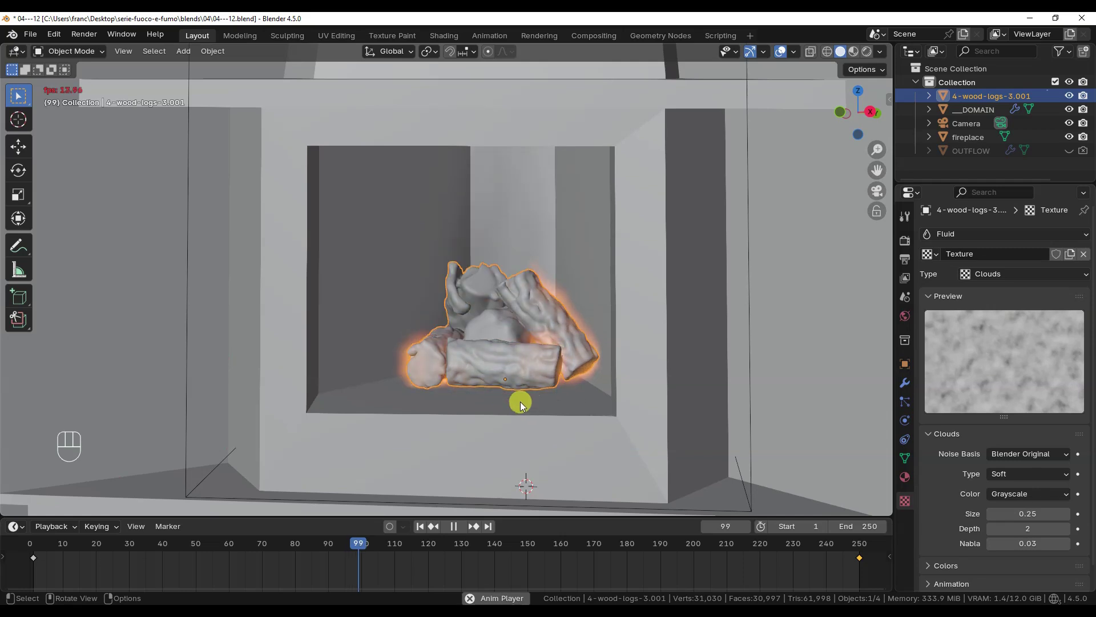
{"action": "left_click", "coordinate": [421, 526]}
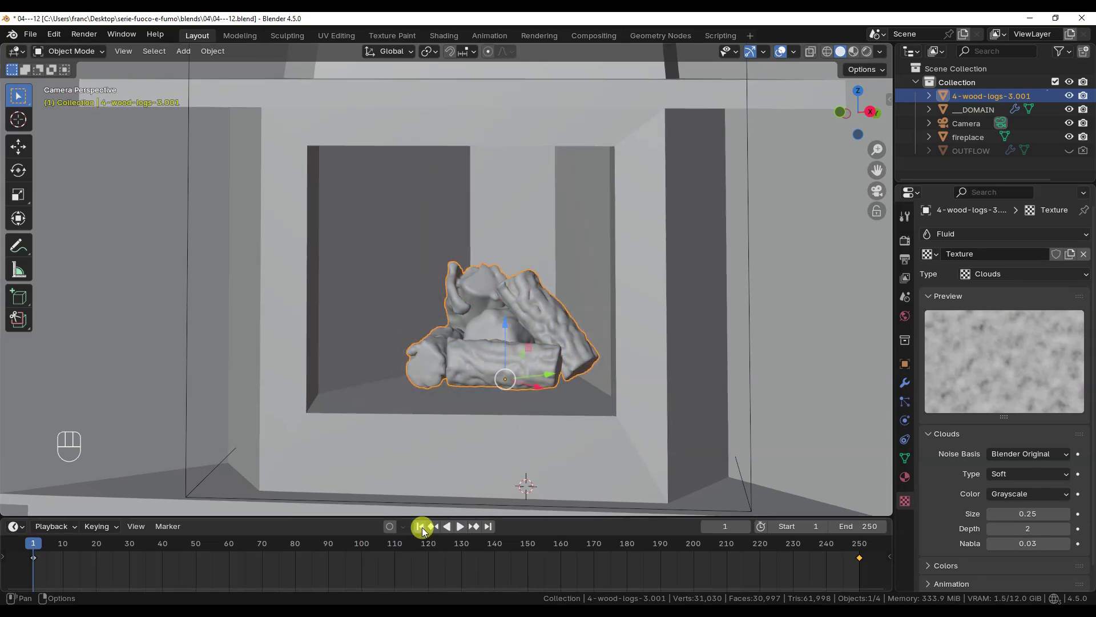
Set the flow texture's Offset to 10 again, keyframe the value, and play the simulation with the Clouds texture
{"action": "left_click", "coordinate": [905, 420]}
{"action": "left_click", "coordinate": [1027, 578]}
{"action": "type", "text": "10"}
{"action": "key", "text": "Return"}
{"action": "right_click", "coordinate": [1022, 578]}
{"action": "left_click", "coordinate": [974, 421]}
{"action": "left_click", "coordinate": [457, 526]}
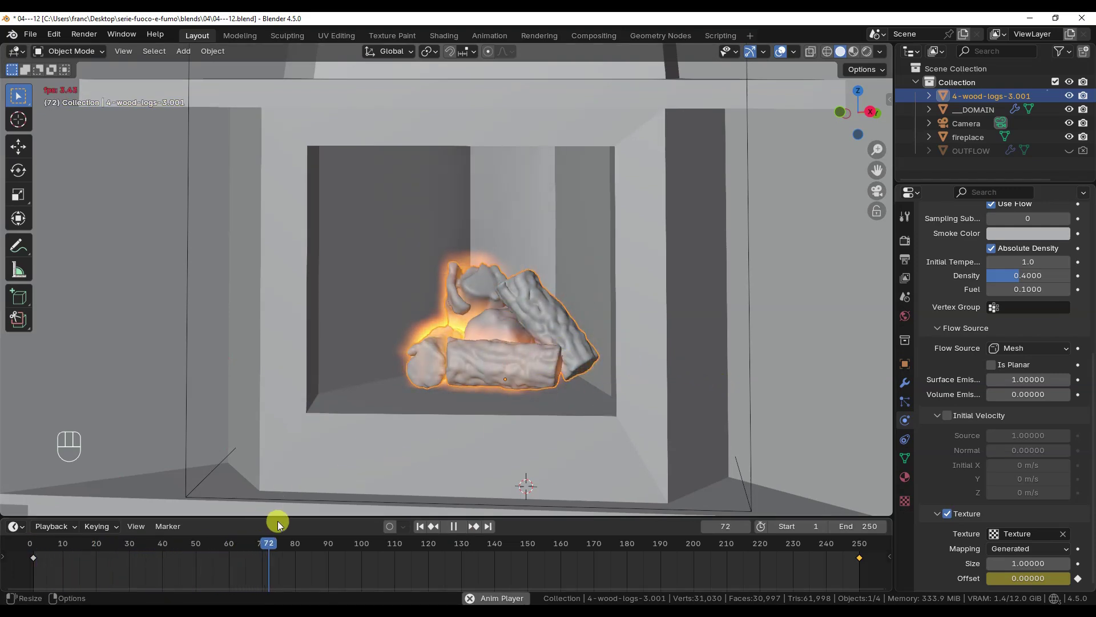
Stop the simulation, return to the first frame, and disable and collapse the logs' flow Texture settings
{"action": "left_click", "coordinate": [454, 526]}
{"action": "left_click", "coordinate": [413, 525]}
{"action": "left_click", "coordinate": [947, 514]}
{"action": "left_click", "coordinate": [936, 513]}
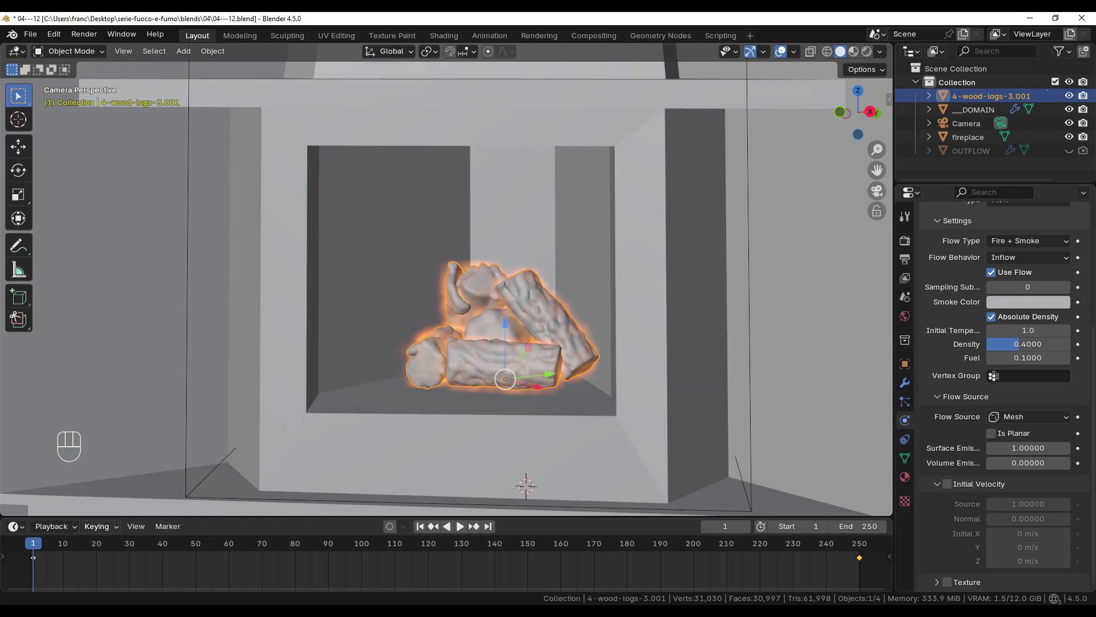
Collapse the logs' Flow Source settings, enable Initial Velocity to review its options, and disable and collapse it again
{"action": "left_click", "coordinate": [935, 398]}
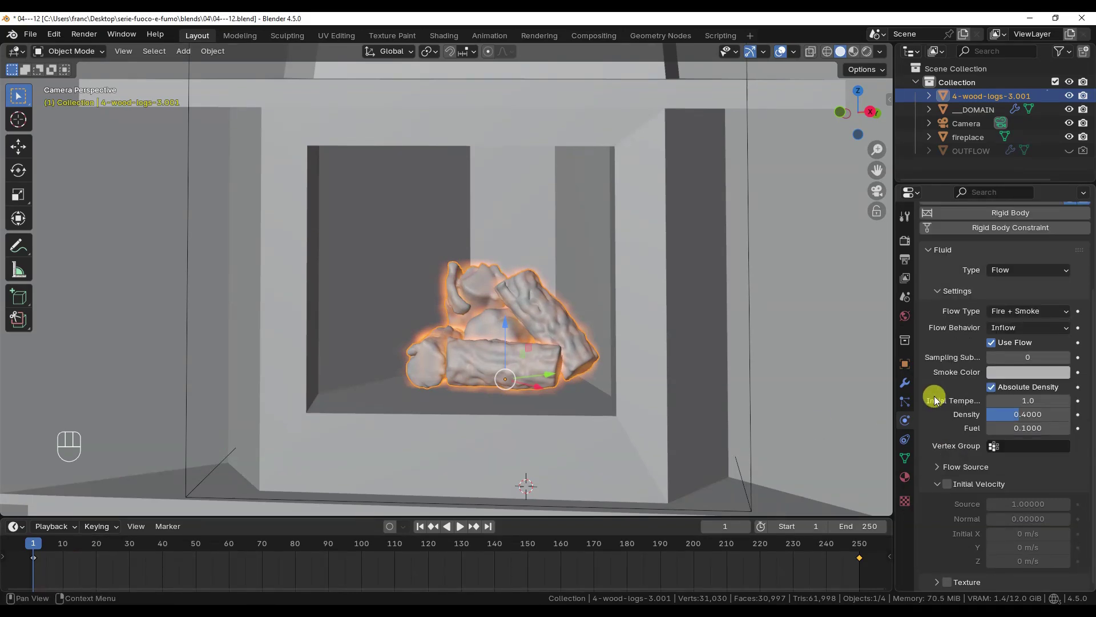
{"action": "left_click", "coordinate": [938, 291]}
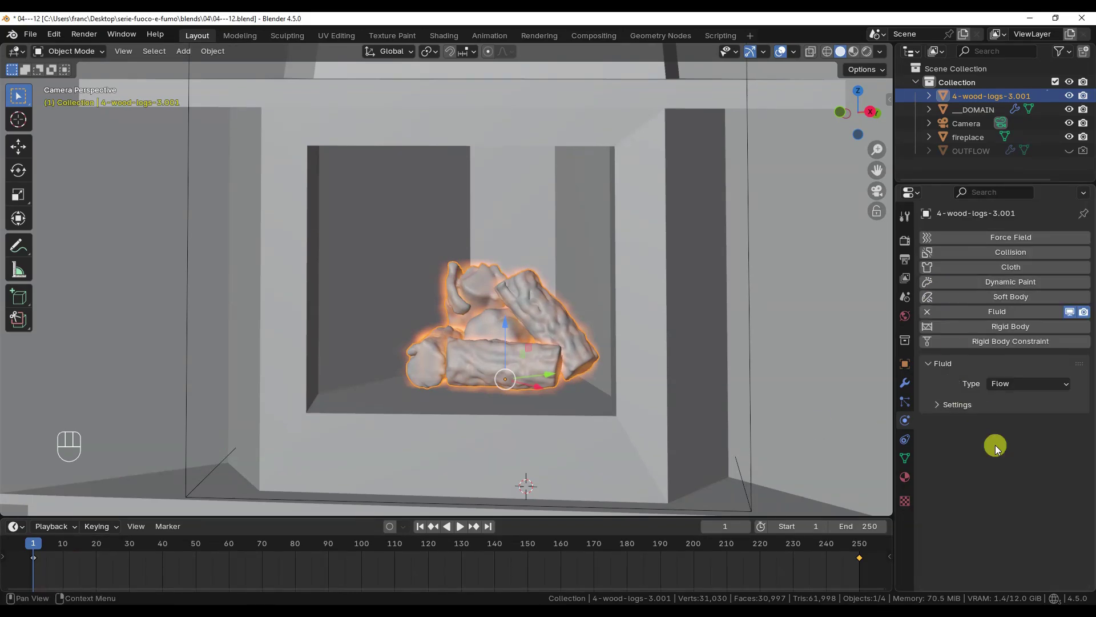
{"action": "left_click", "coordinate": [937, 406]}
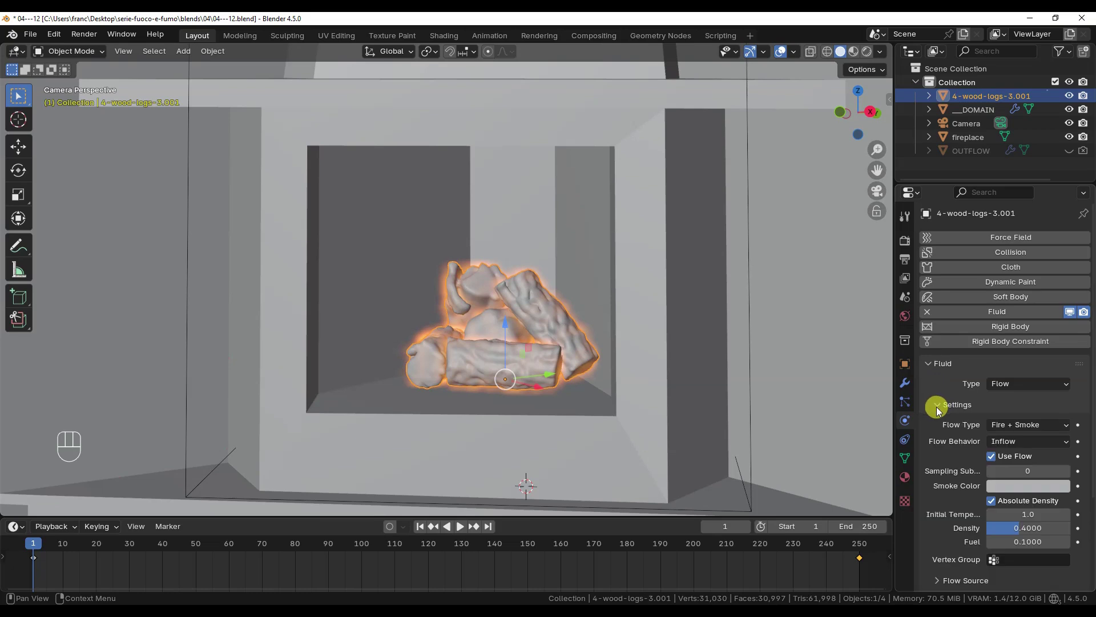
{"action": "scroll", "coordinate": [985, 438], "scroll_direction": "down", "scroll_amount": 5}
{"action": "left_click", "coordinate": [951, 486]}
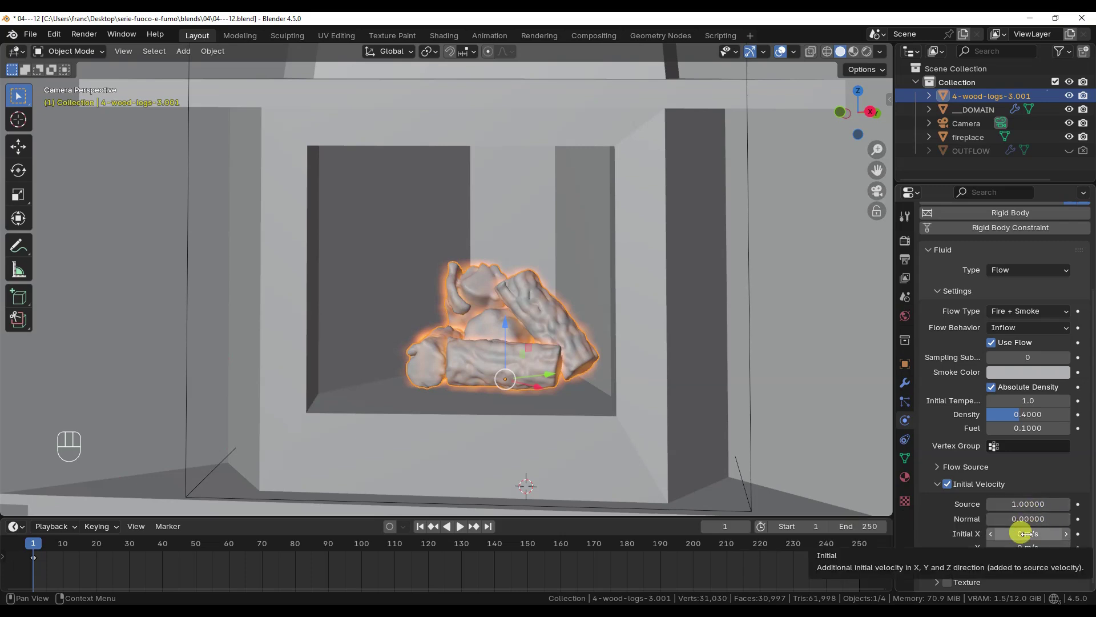
{"action": "left_click", "coordinate": [1015, 558]}
{"action": "scroll", "coordinate": [1005, 485], "scroll_direction": "up", "scroll_amount": 3}
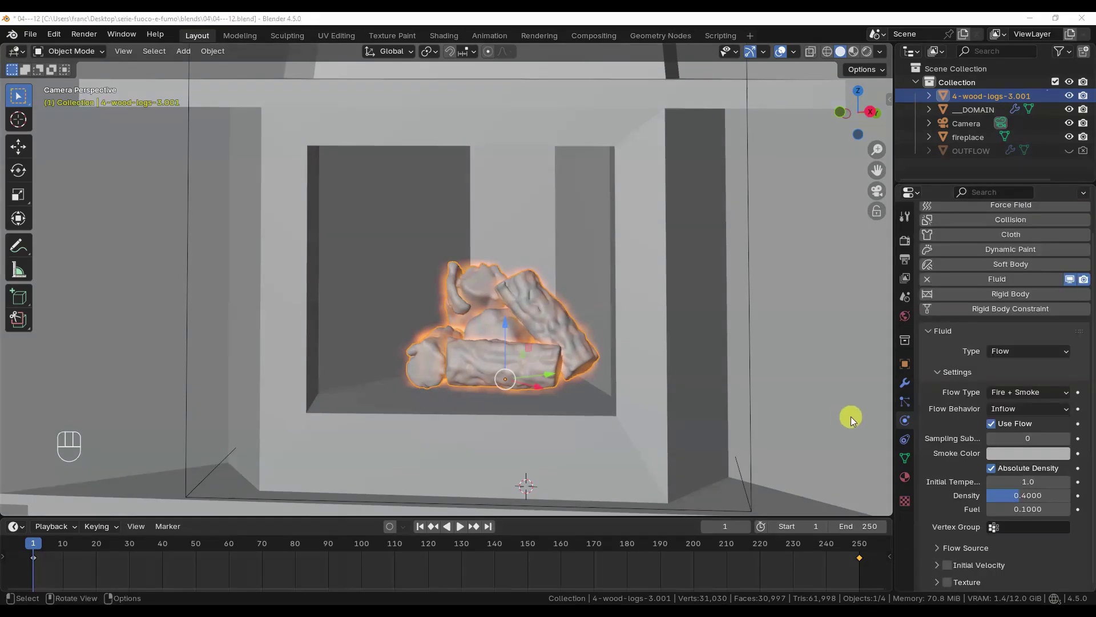
Expand the logs' Flow Source settings and switch the source to Particle System
{"action": "left_click", "coordinate": [937, 548]}
{"action": "scroll", "coordinate": [967, 440], "scroll_direction": "down", "scroll_amount": 3}
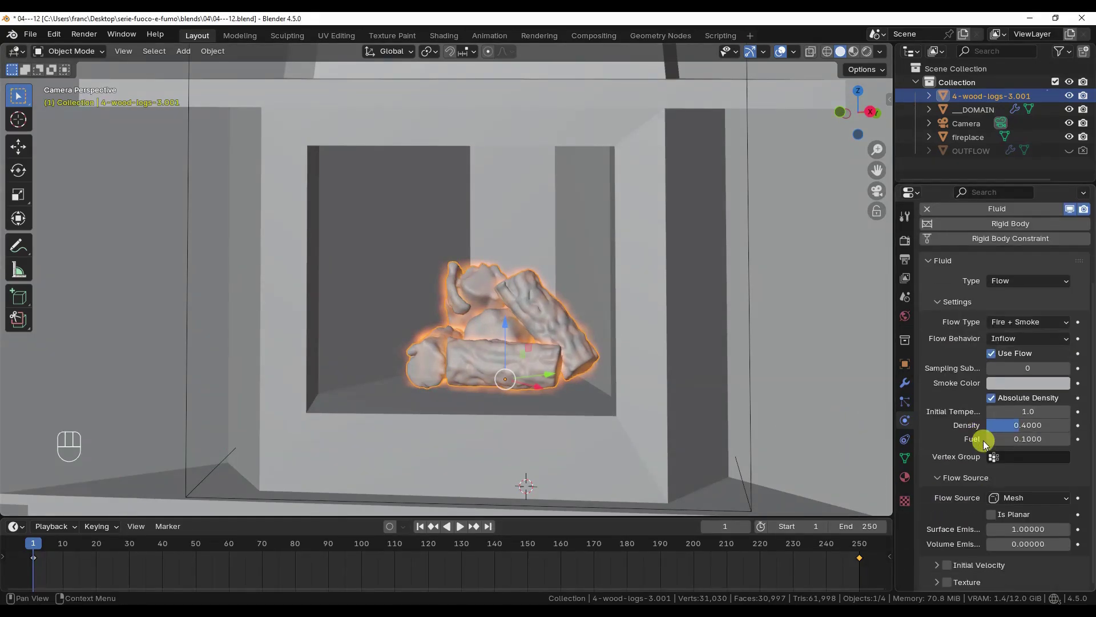
{"action": "left_click", "coordinate": [1055, 499]}
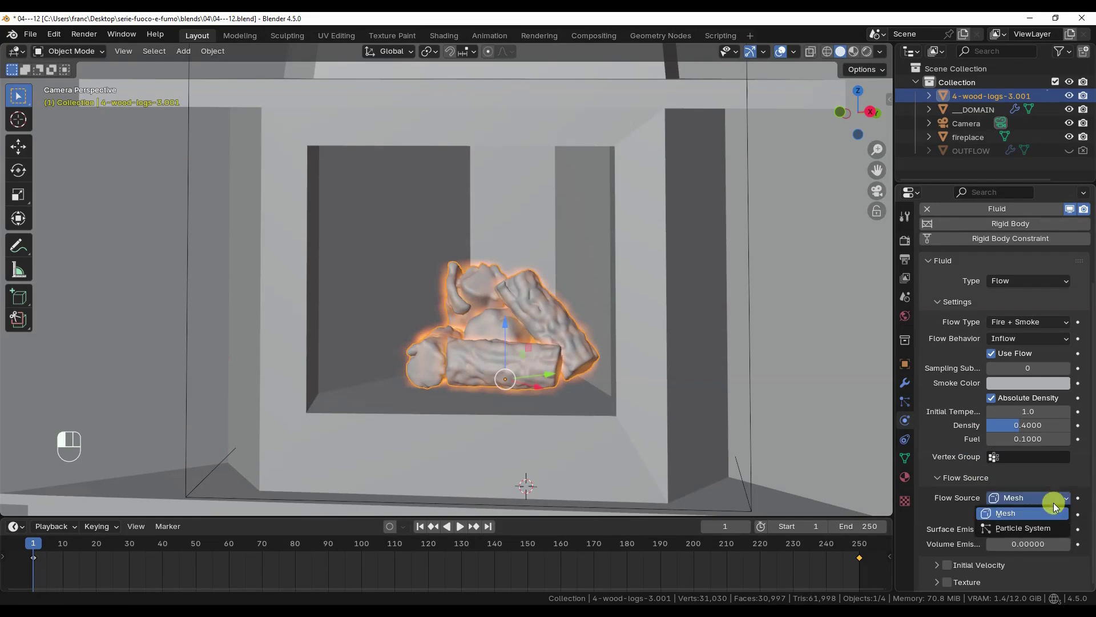
{"action": "left_click", "coordinate": [1049, 526]}
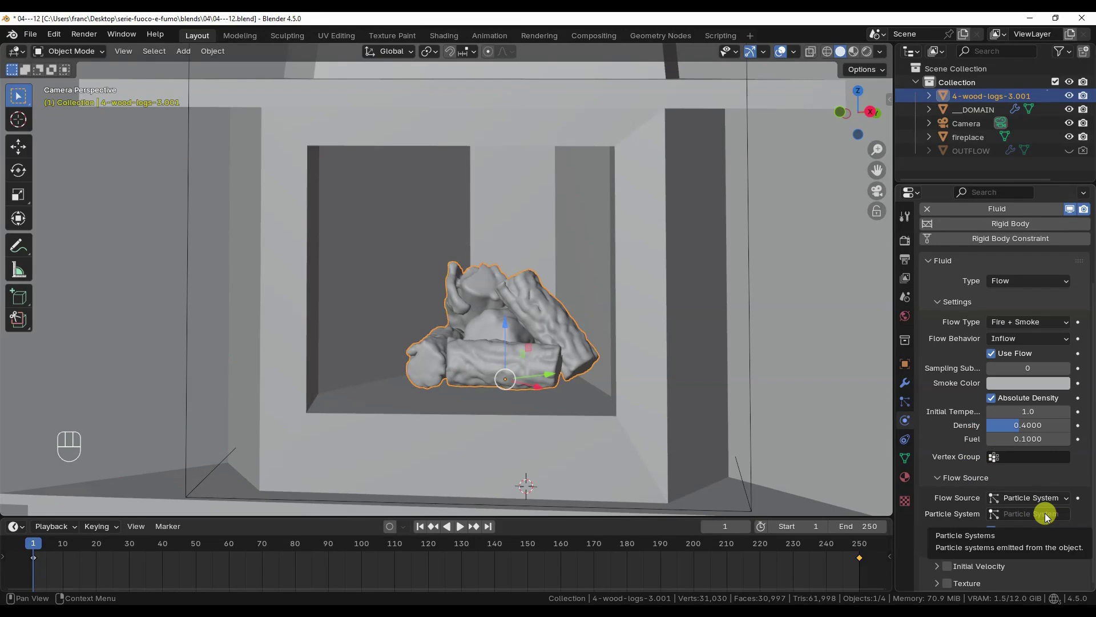
Check the logs' particle system list, return to the fluid physics settings, and set Flow Source back to Mesh
{"action": "left_click", "coordinate": [906, 403]}
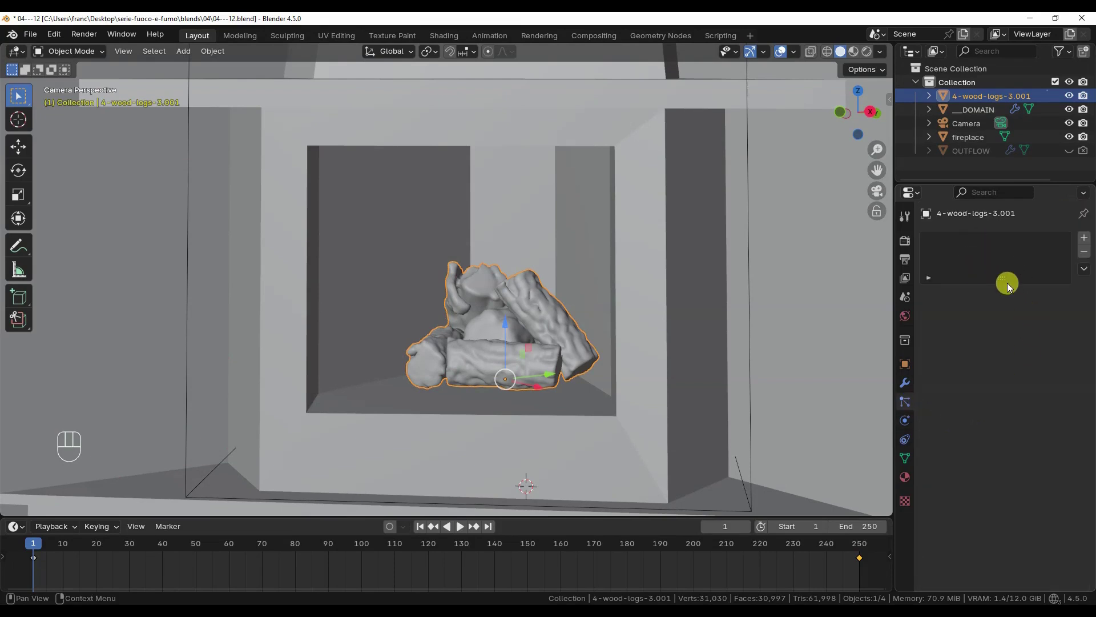
{"action": "left_click_drag", "start_coordinate": [1007, 283], "coordinate": [991, 254]}
{"action": "left_click", "coordinate": [905, 420]}
{"action": "scroll", "coordinate": [1003, 503], "scroll_direction": "down", "scroll_amount": 4}
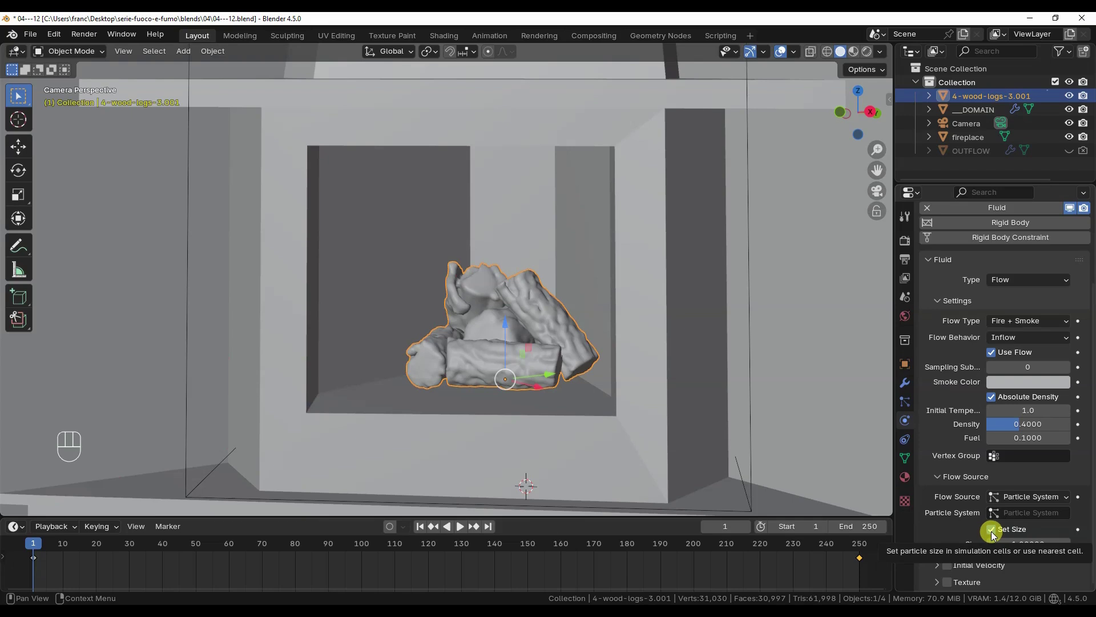
{"action": "left_click", "coordinate": [1039, 500]}
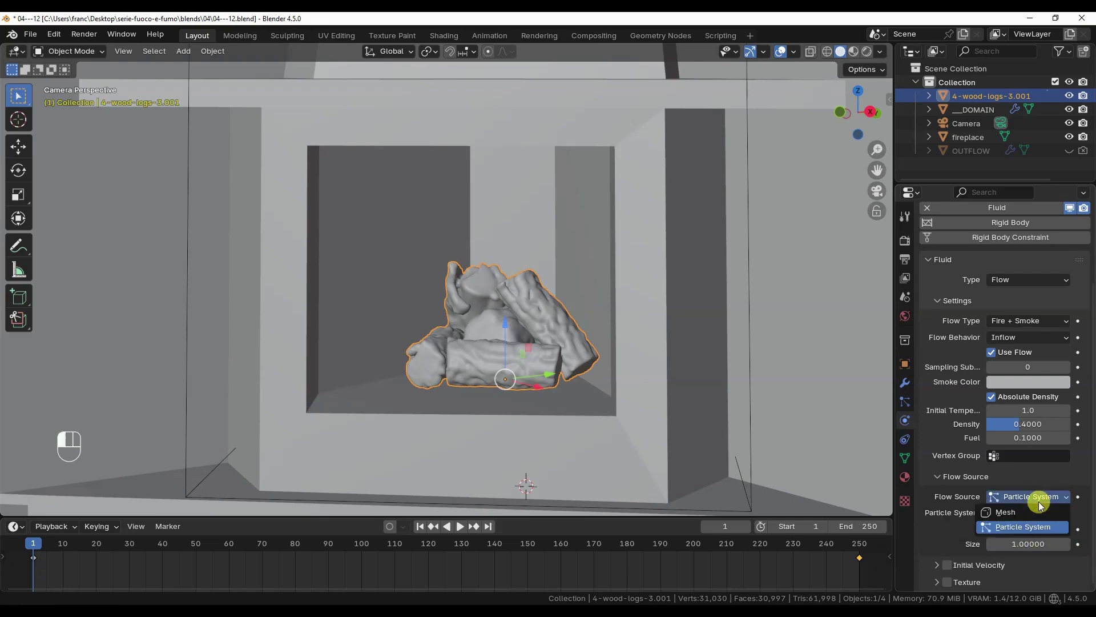
{"action": "left_click", "coordinate": [1036, 513]}
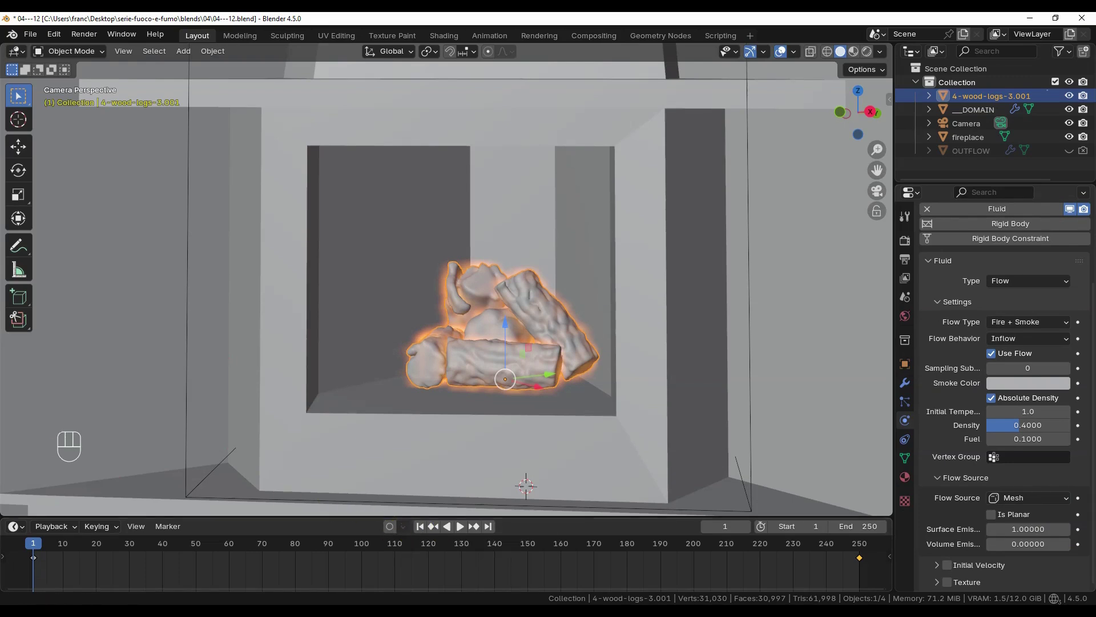
Set the logs' flow Fuel to 0.2 and play the simulation with the whole fireplace in the camera view
{"action": "left_click", "coordinate": [999, 438]}
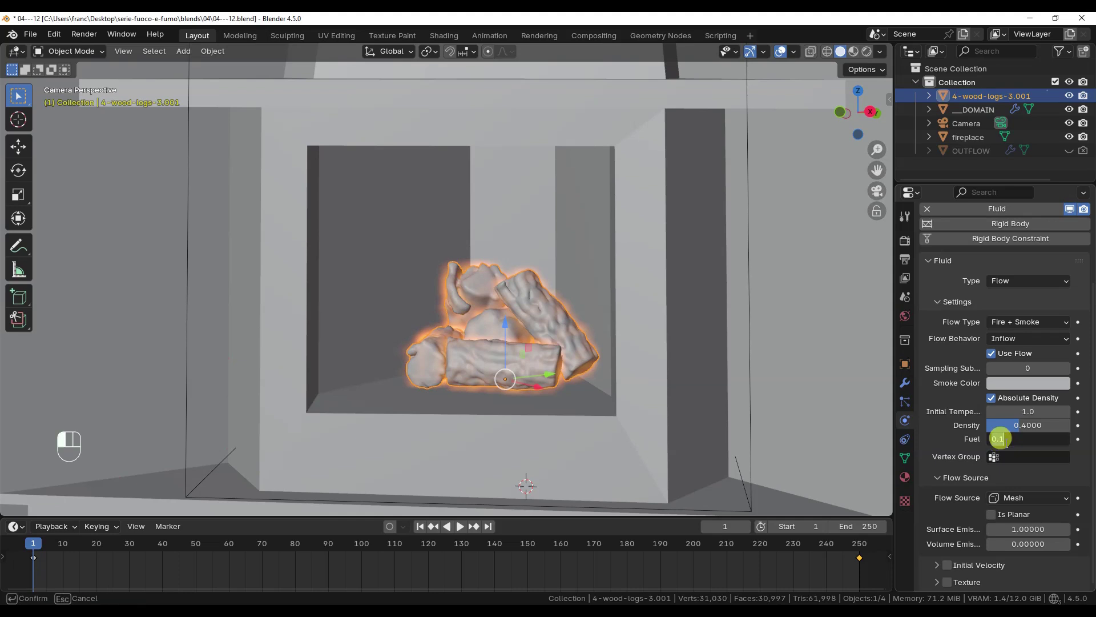
{"action": "type", "text": "0.2"}
{"action": "key", "text": "Return"}
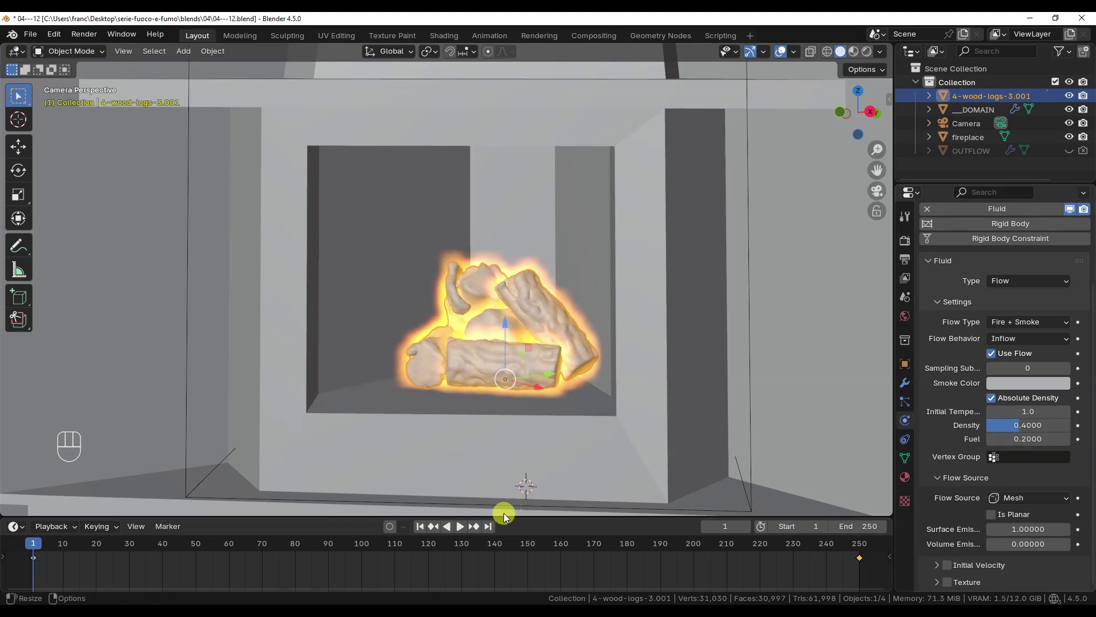
{"action": "left_click", "coordinate": [462, 525]}
{"action": "key", "text": "KP_0"}
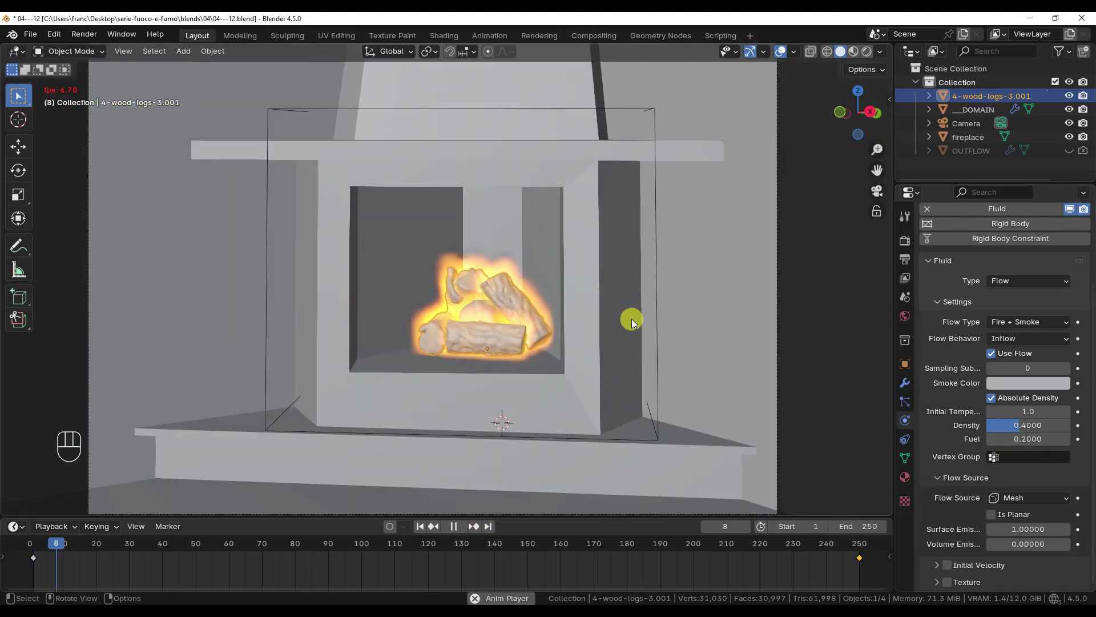
{"action": "middle_click_drag", "start_coordinate": [632, 319], "coordinate": [672, 263]}
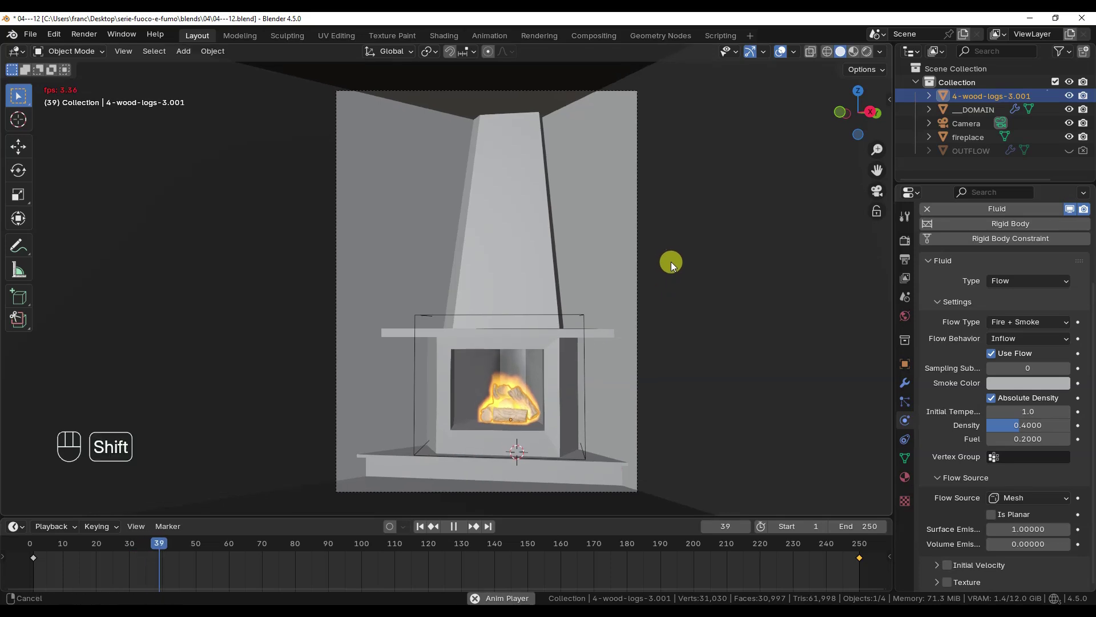